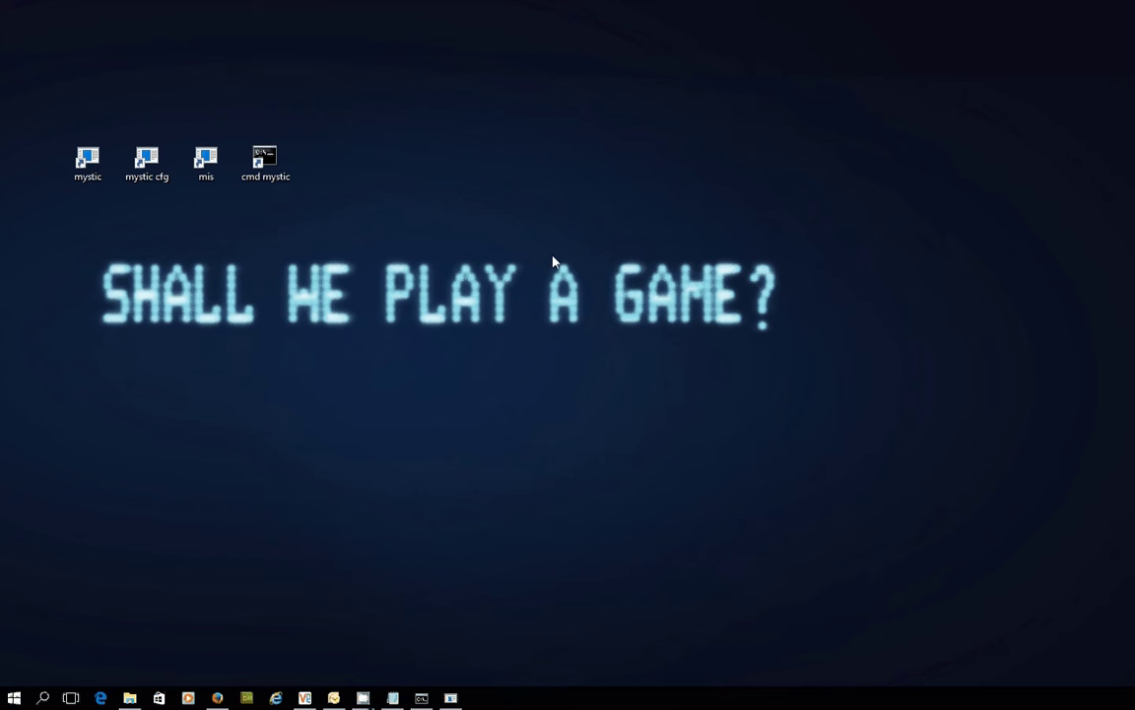
Step: Open a console in C:\mystic and poll node 21:1/100 with fidopoll, receiving 12 files
double_click(264, 160)
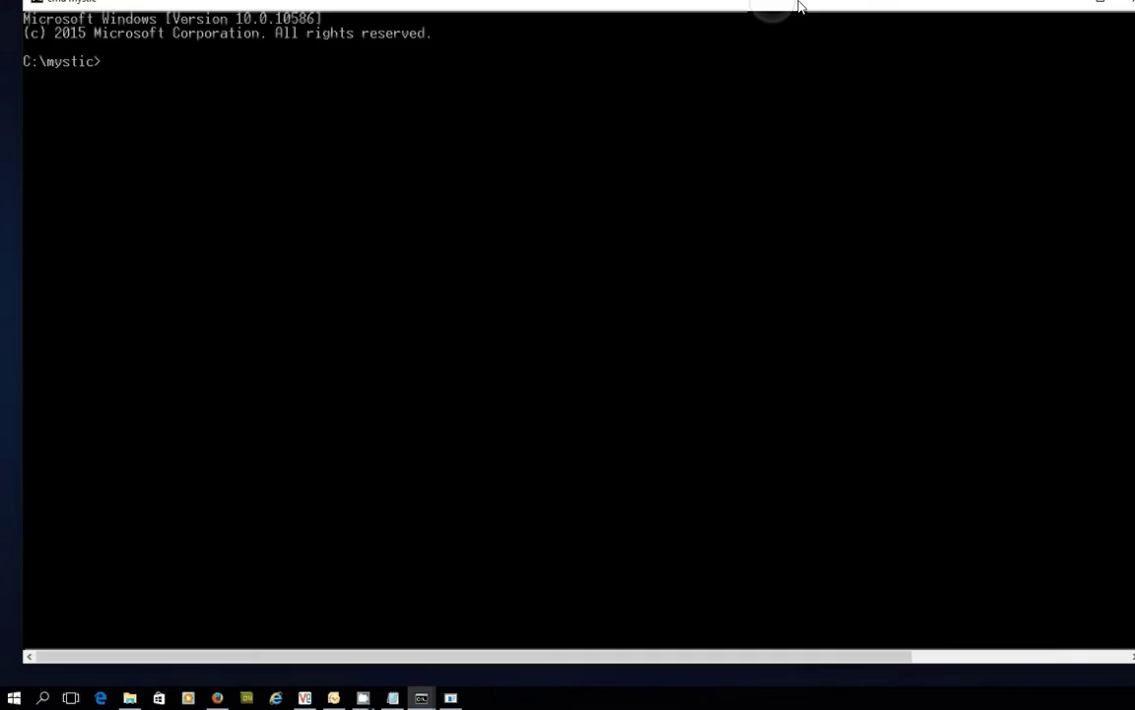
type("fidopoll")
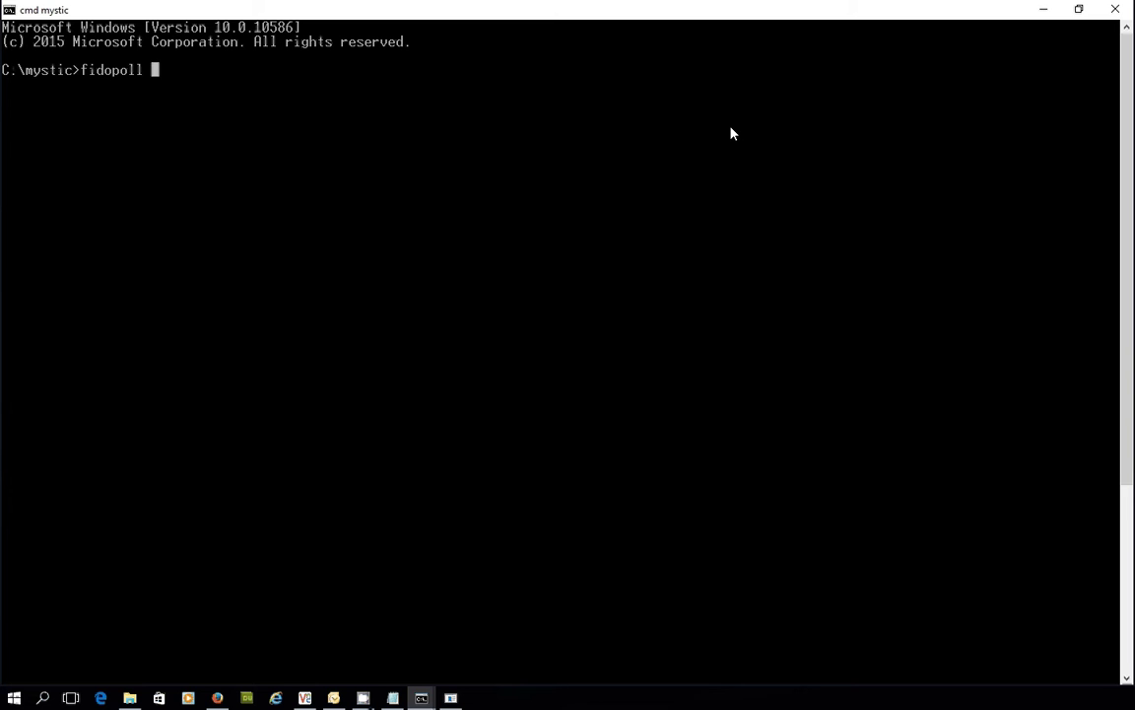
type(" 21.1/100")
key("Return")
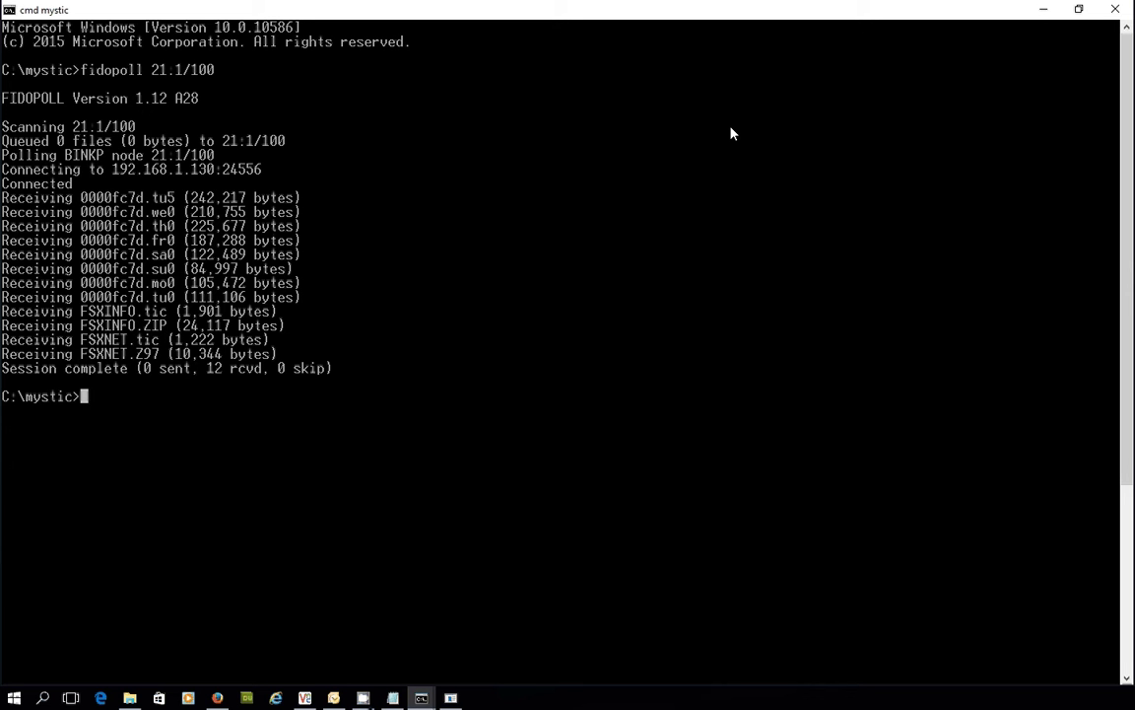
Step: Toss incoming mail with mutil mailin, importing 2186 echo messages, then run mutil maint
type("mutil mailin")
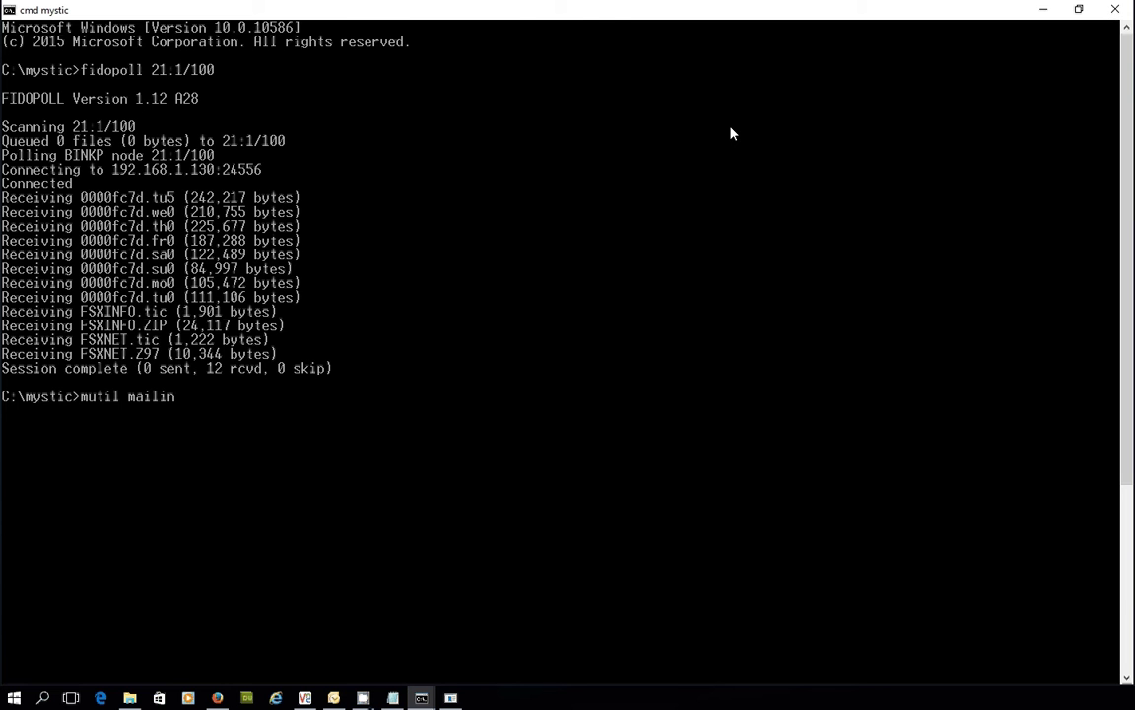
key("Return")
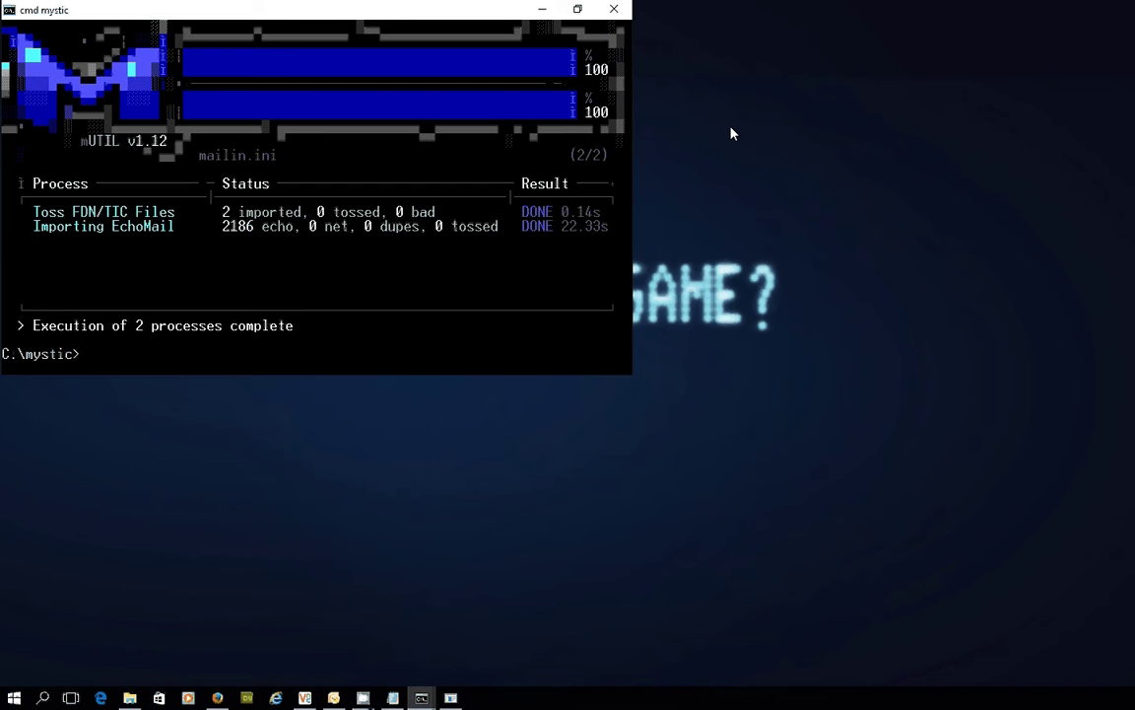
type("mutil maint")
key("Return")
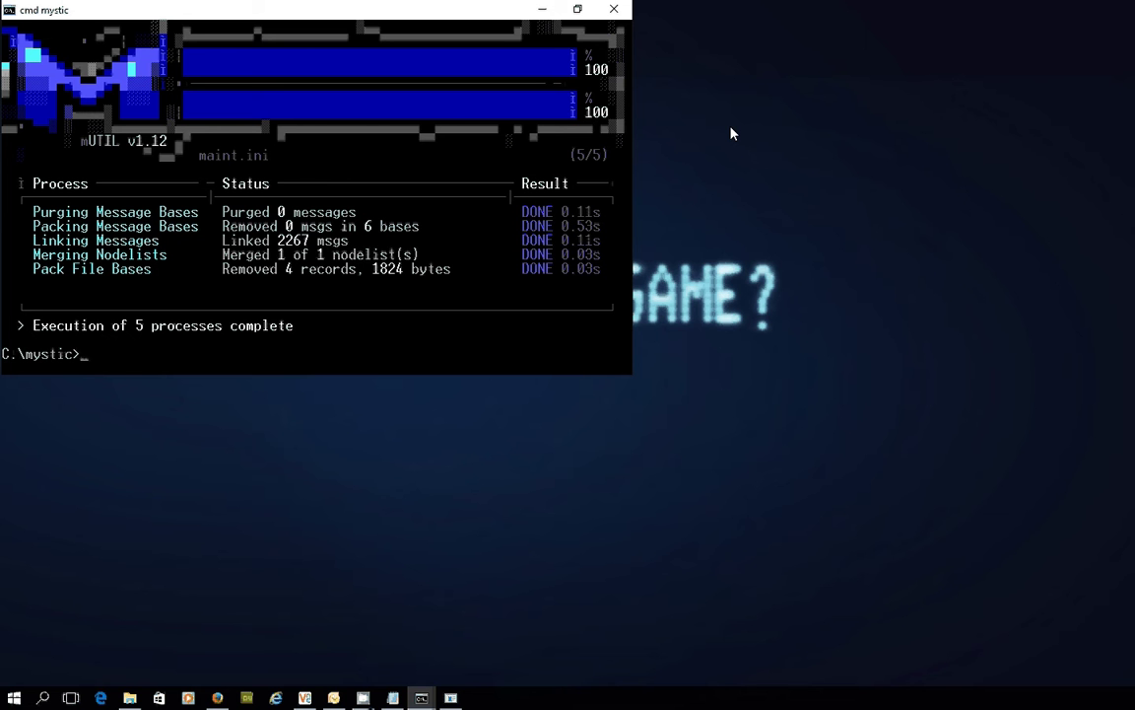
Step: Clear the console screen with cls
type("exi")
key("BackSpace")
key("BackSpace")
key("BackSpace")
type("cls")
key("Return")
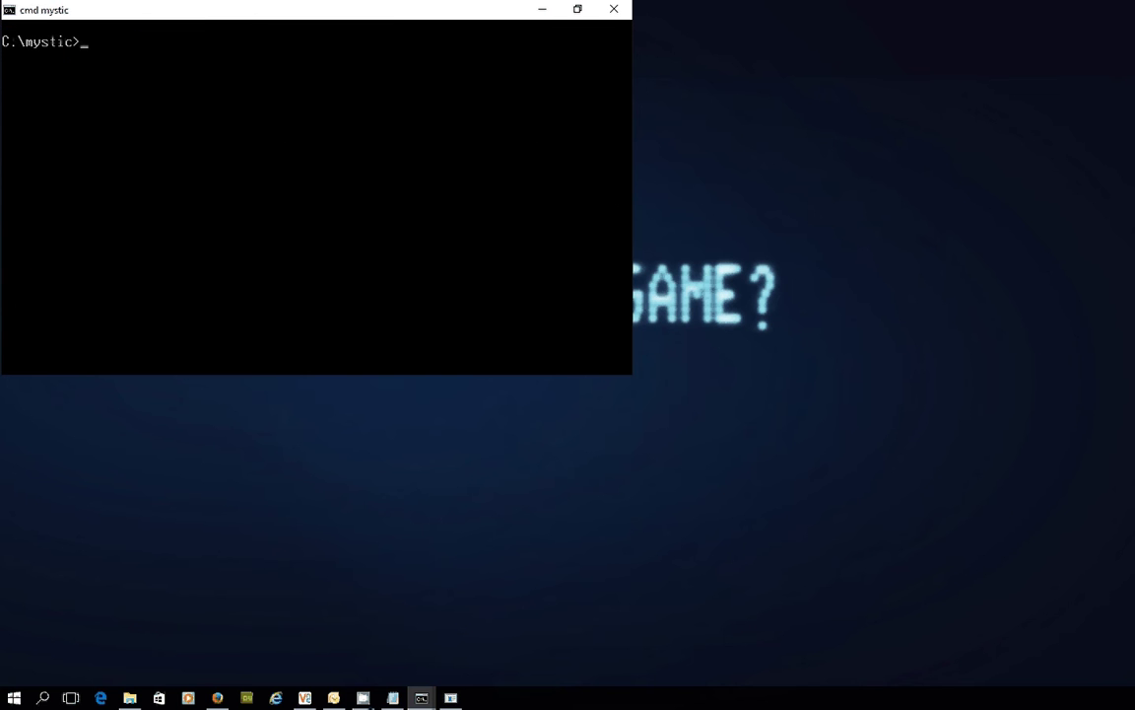
key("alt+Tab")
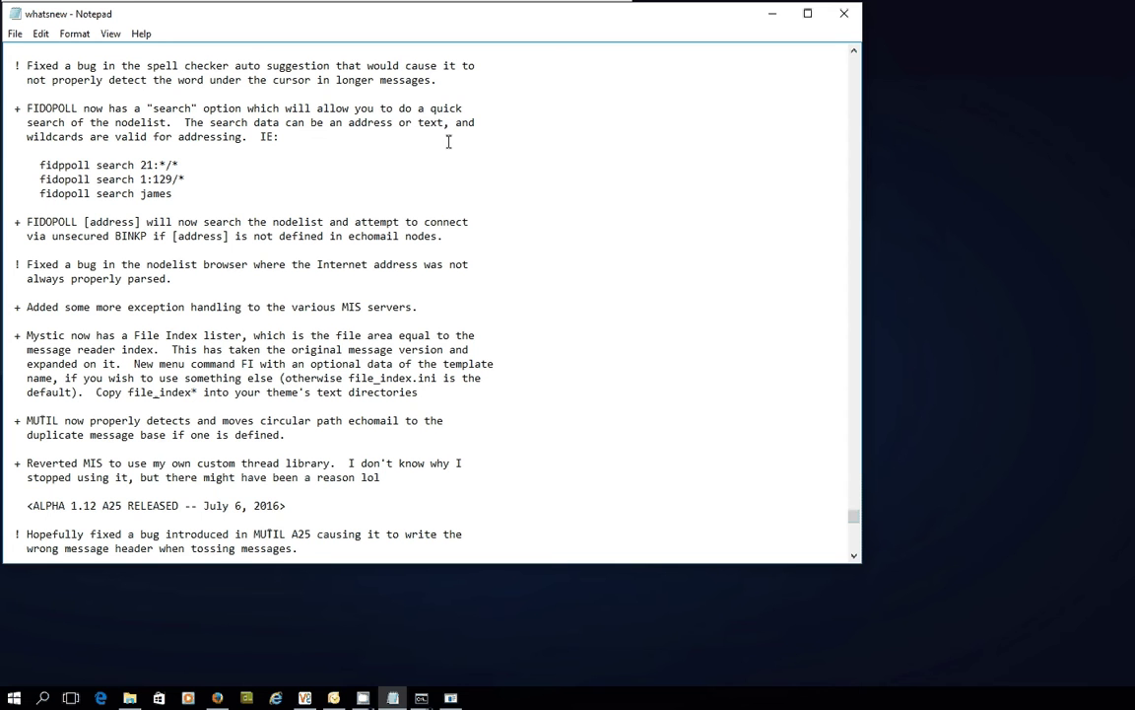
left_click_drag(303, 511, 37, 506)
left_click(36, 505)
left_click(372, 506)
left_click_drag(8, 107, 234, 191)
left_click(234, 190)
left_click_drag(109, 108, 244, 110)
left_click(293, 137)
left_click_drag(28, 222, 494, 233)
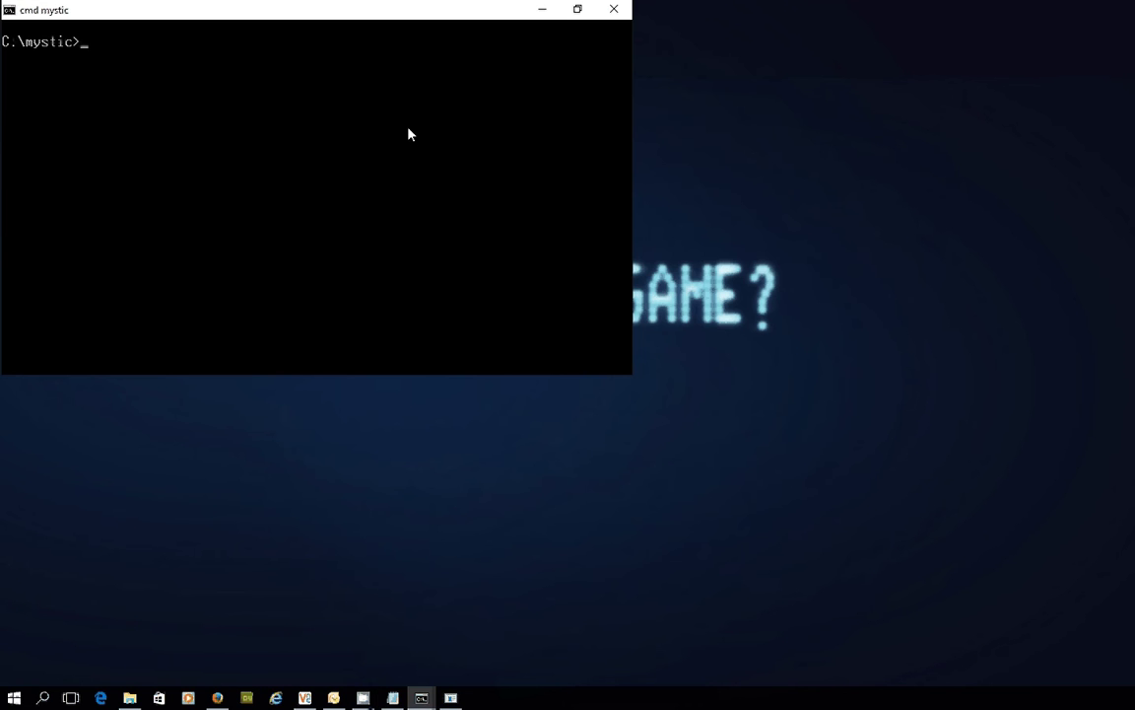
Step: Show fidopoll's help text, then maximize and clear the console window
type("fidopoll")
key("Return")
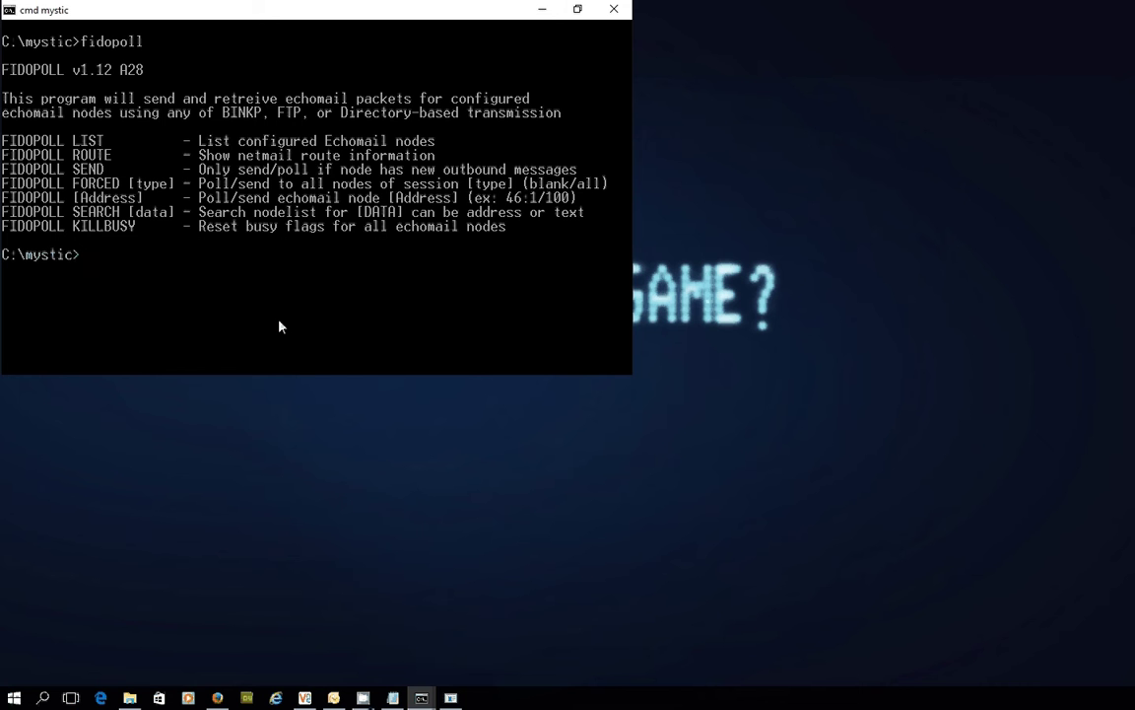
left_click(265, 283)
left_click(578, 9)
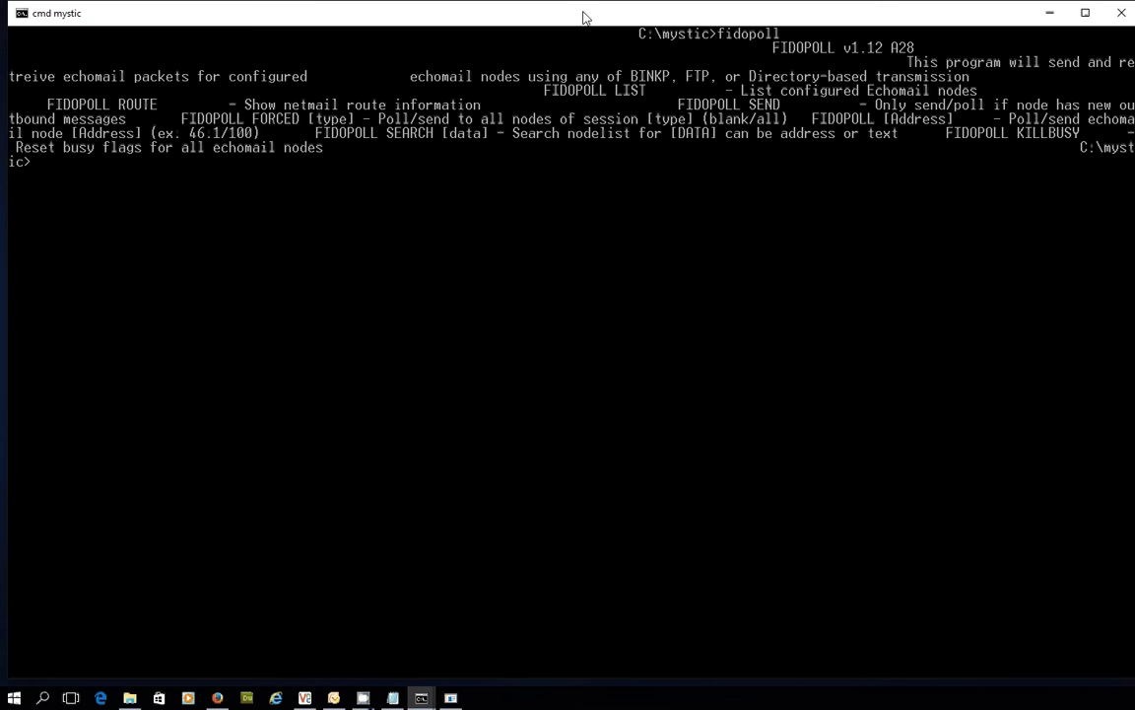
type("cls")
key("Return")
Step: Show fidopoll help again and search the nodelist for 21:1/?, listing 51 results
type("fidopoll")
key("Return")
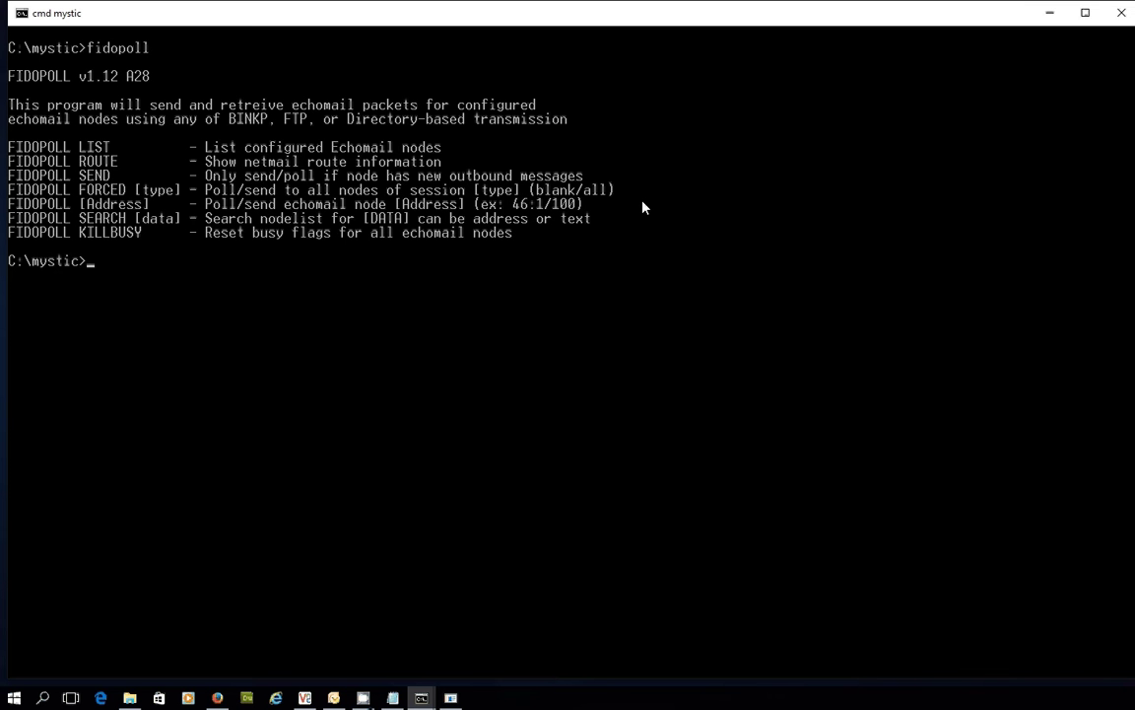
type("fidopoll searc")
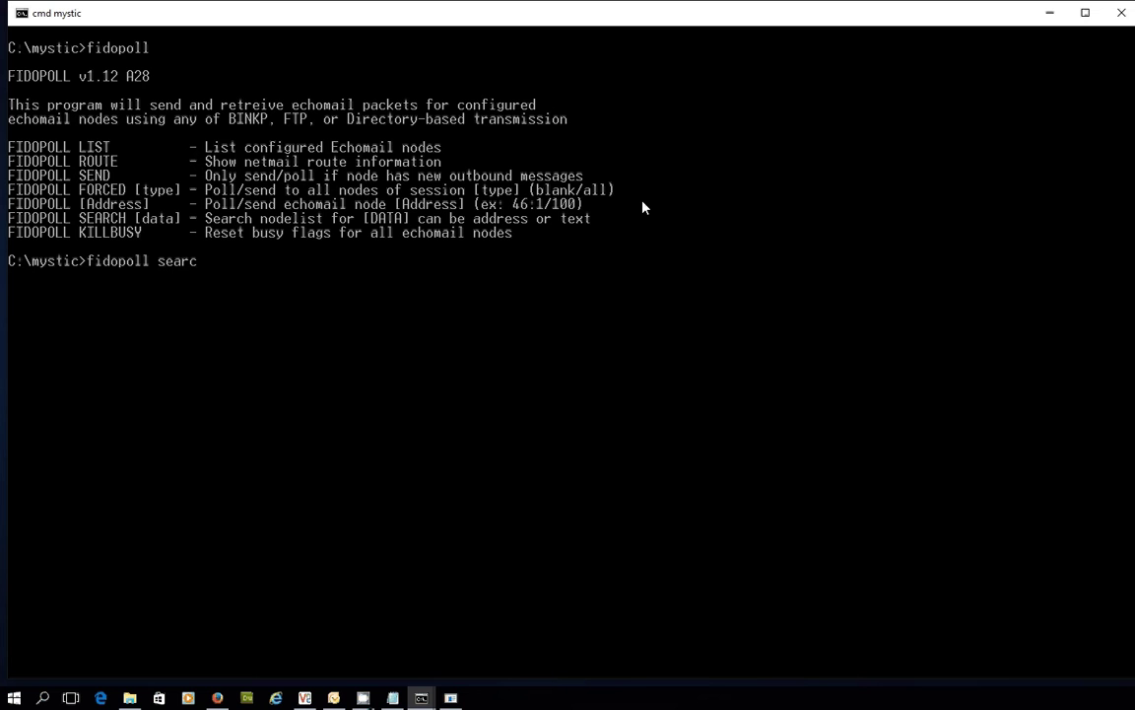
type("h 21:1/?")
key("Return")
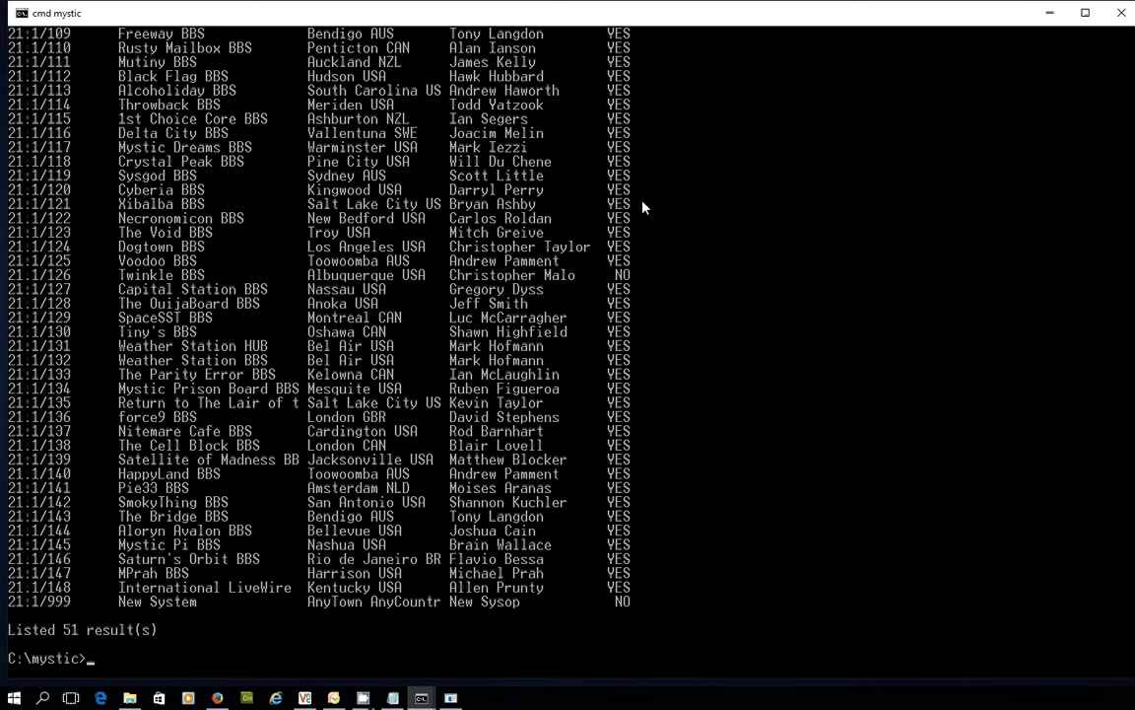
Step: Search the nodelist for 'void', finding The Void BBS at 21:1/123, then clear the console
type("fidopoll search void")
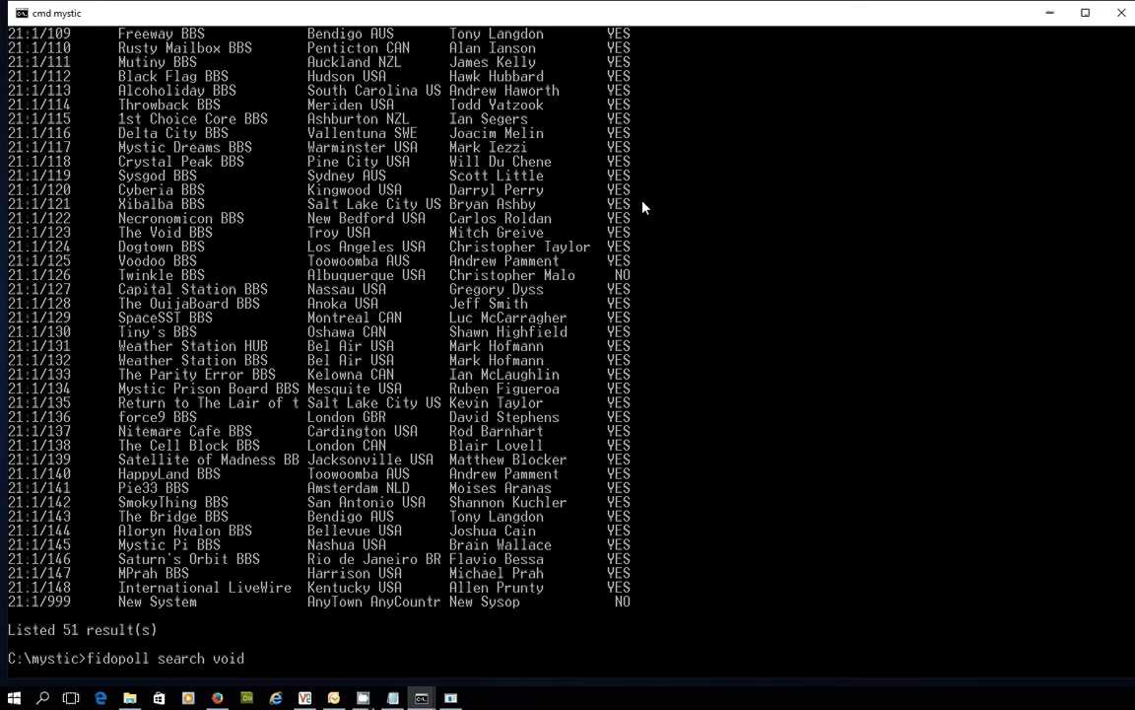
key("Return")
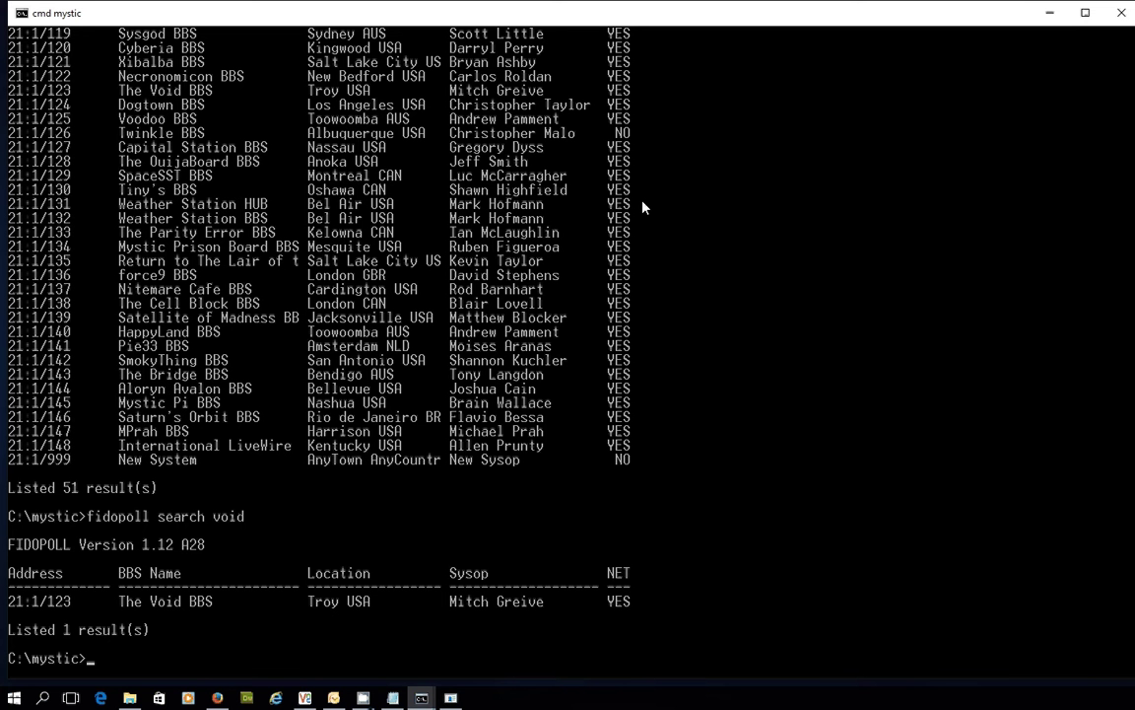
type("cls")
key("Return")
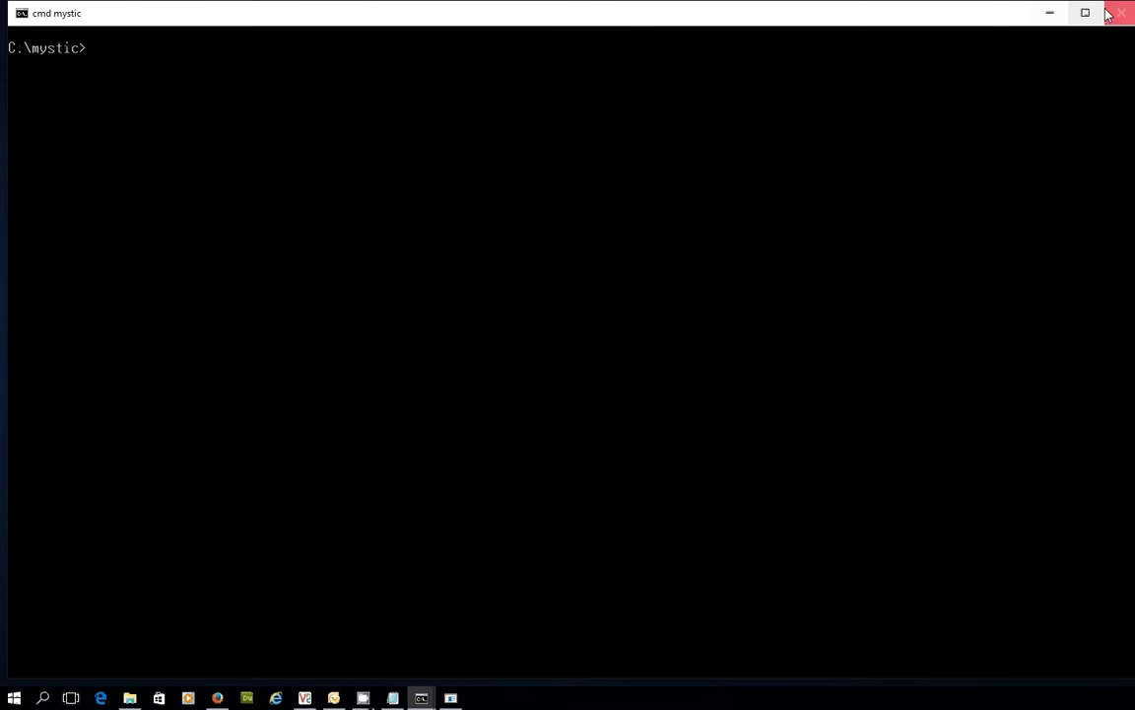
Step: Minimize the console and read the File Index lister entry in the whatsnew changelog
left_click(1062, 20)
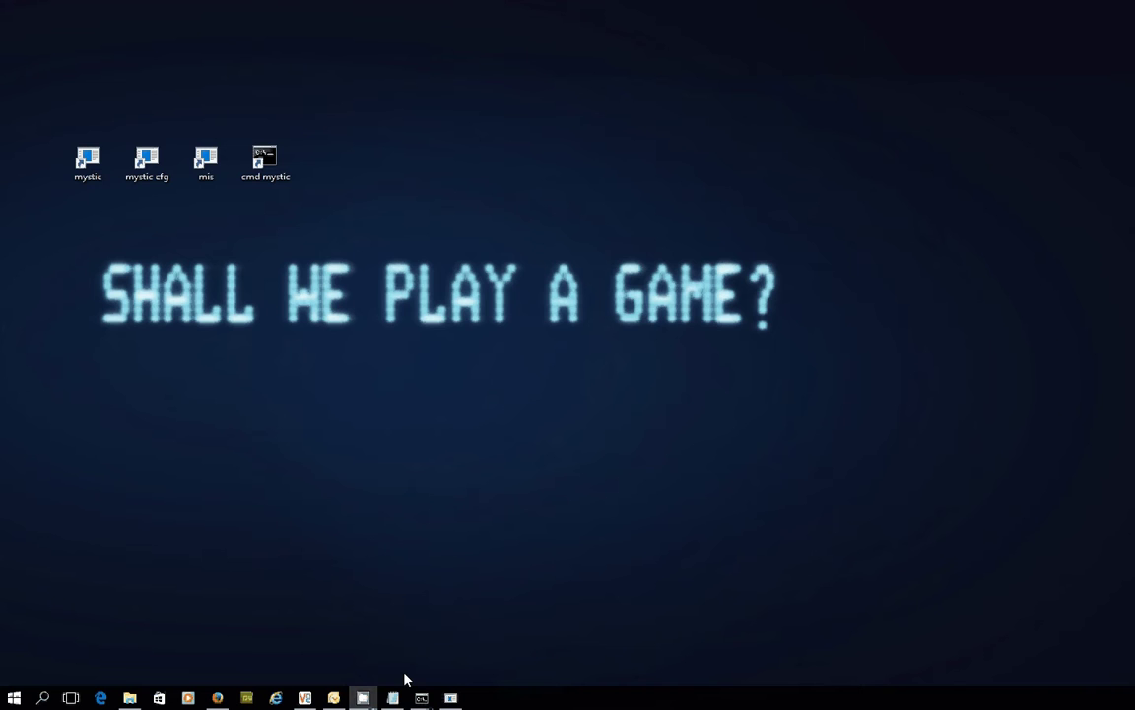
left_click(391, 698)
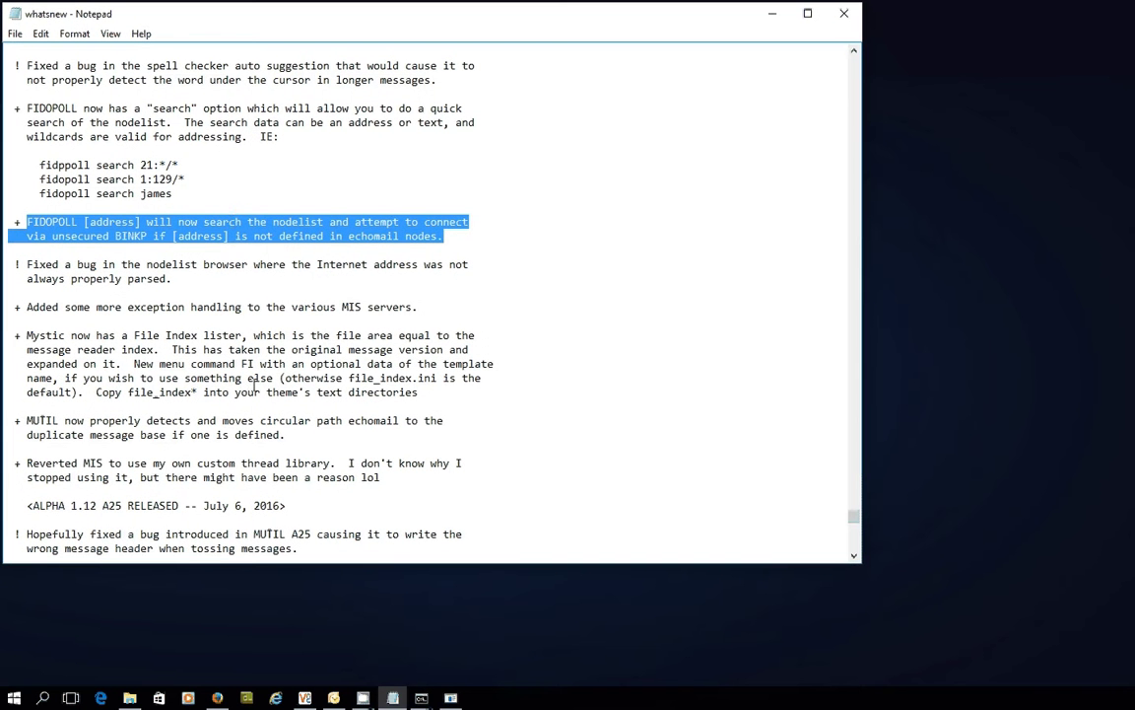
left_click(149, 342)
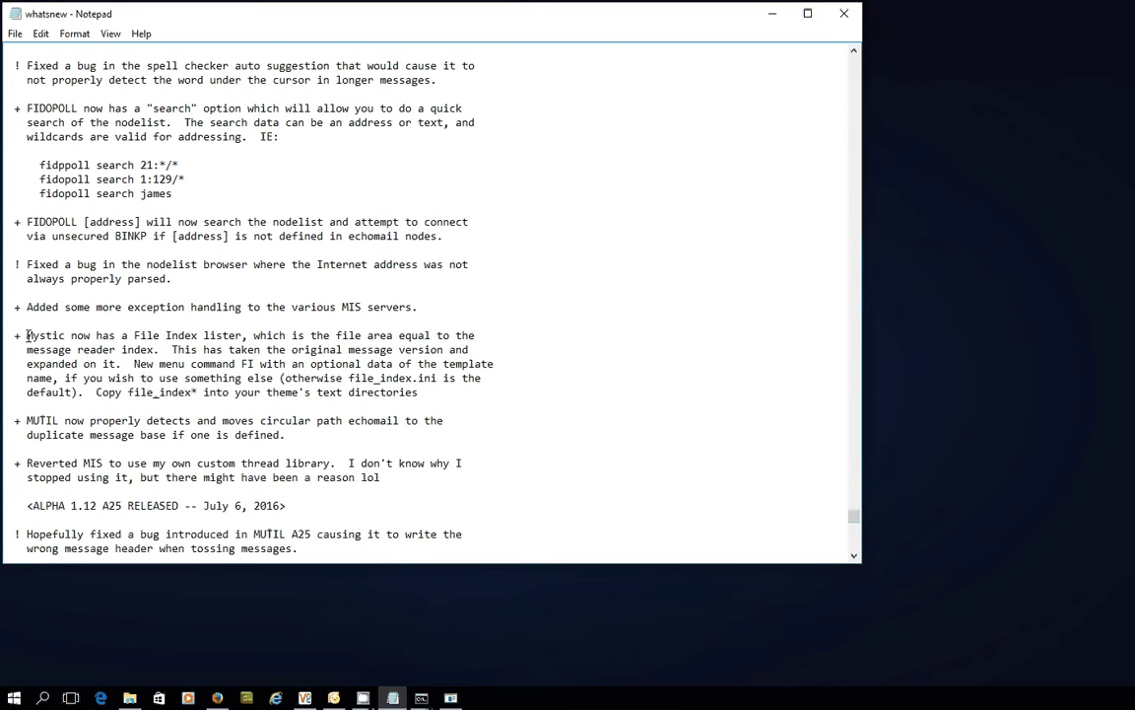
left_click_drag(27, 335, 463, 398)
left_click(464, 398)
left_click_drag(24, 335, 245, 335)
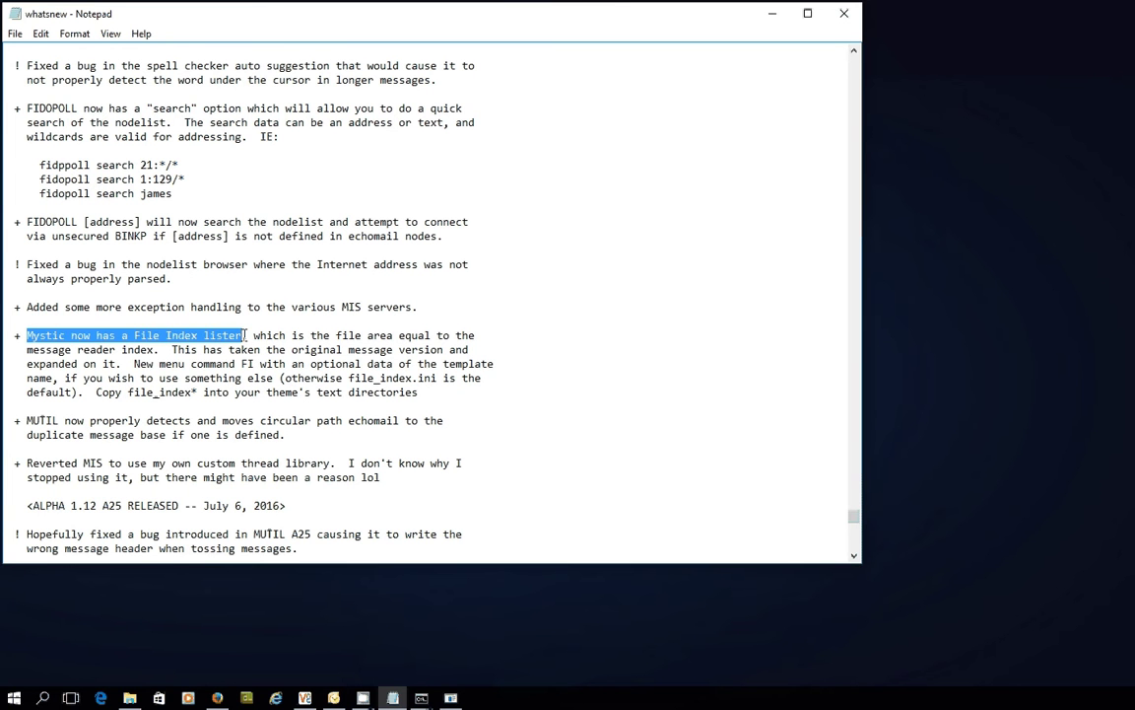
left_click(344, 349)
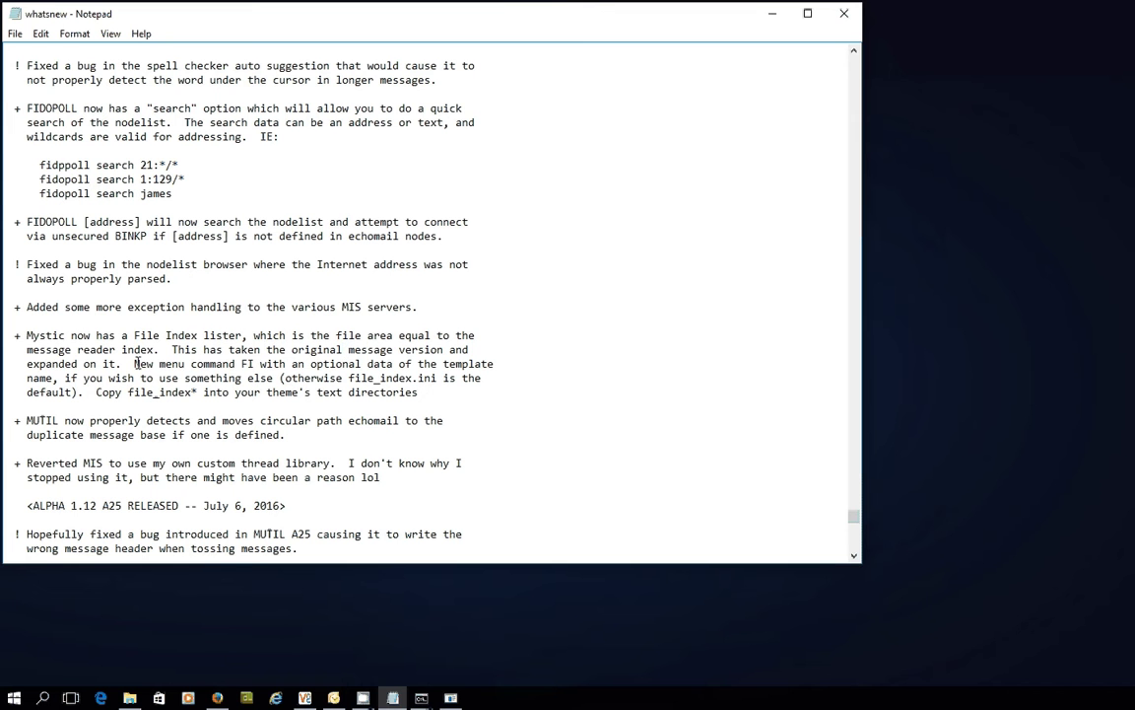
Step: Highlight the 'New menu command FI' note, then bring up the Mystic BBS downloads page
left_click_drag(137, 364, 254, 364)
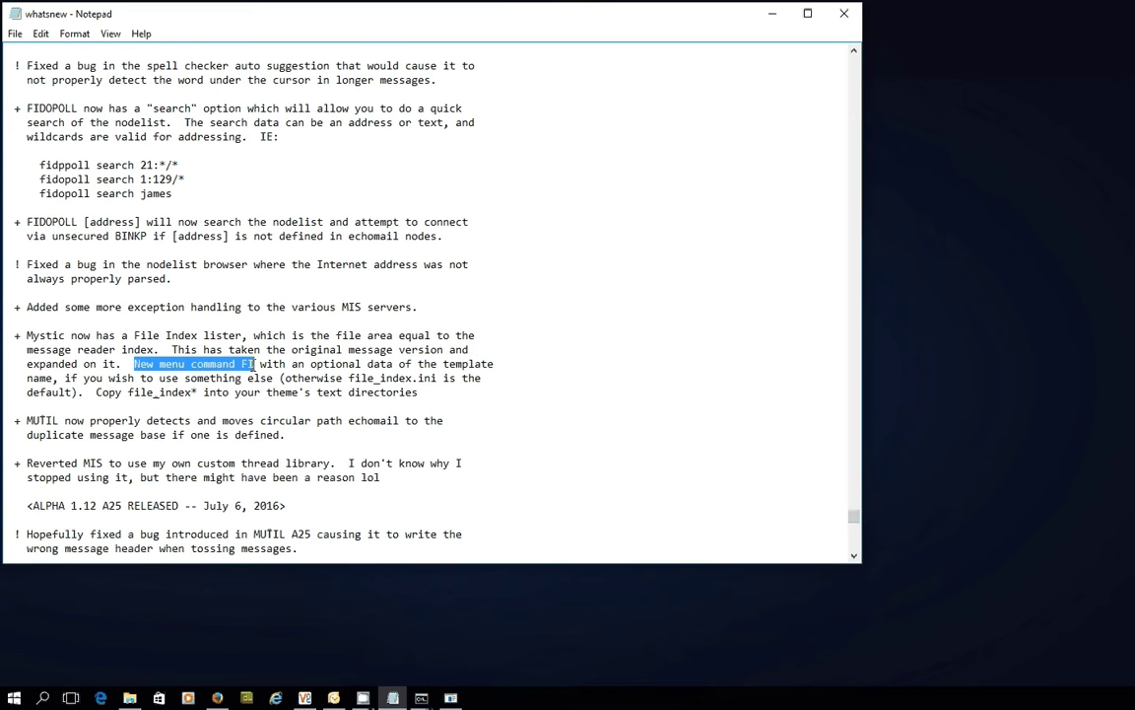
left_click(439, 405)
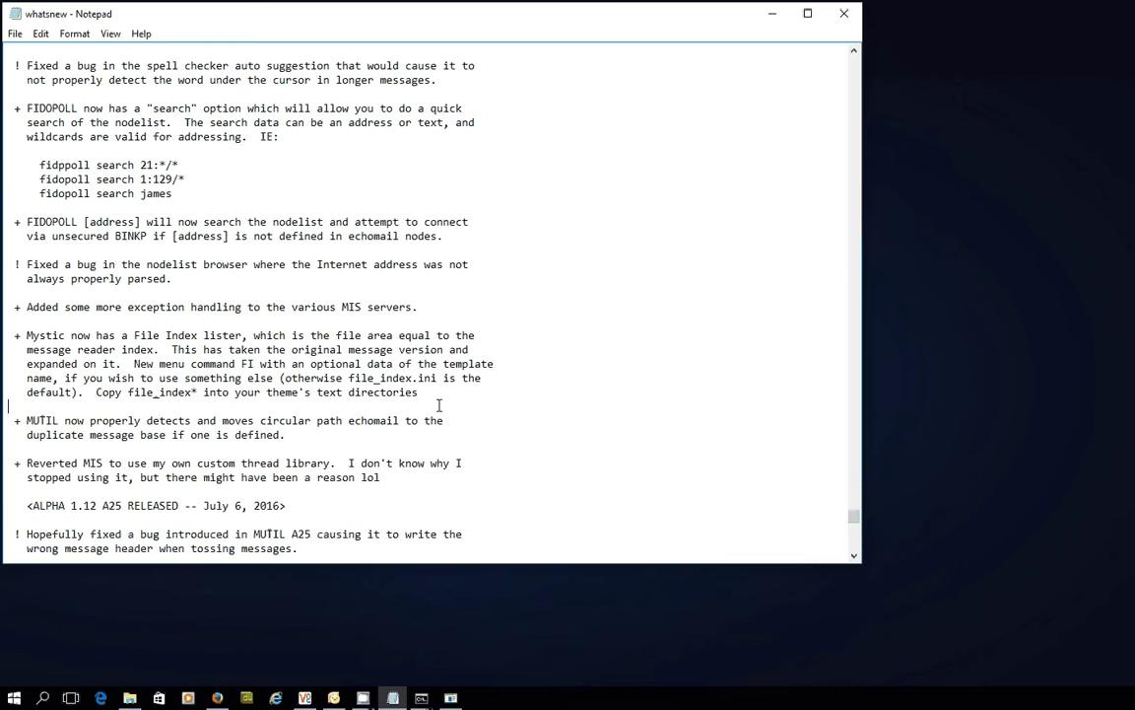
mouse_move(242, 364)
left_mouse_down()
mouse_move(272, 364)
mouse_move(254, 364)
left_mouse_up()
left_click(286, 364)
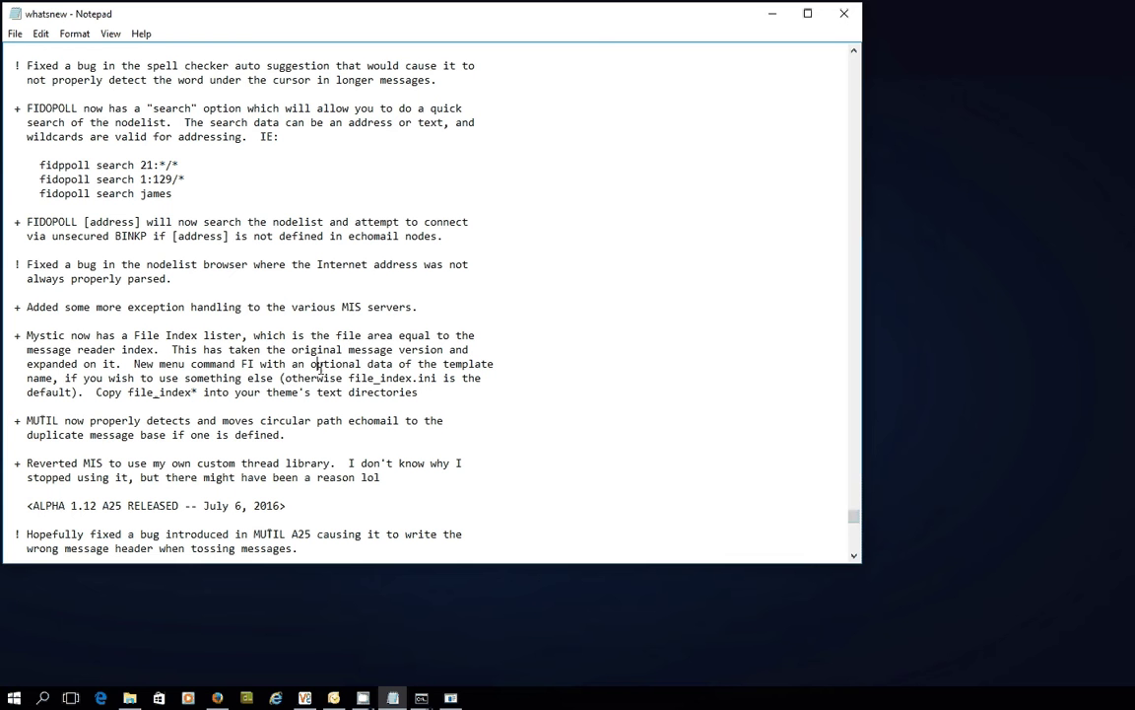
left_click(217, 697)
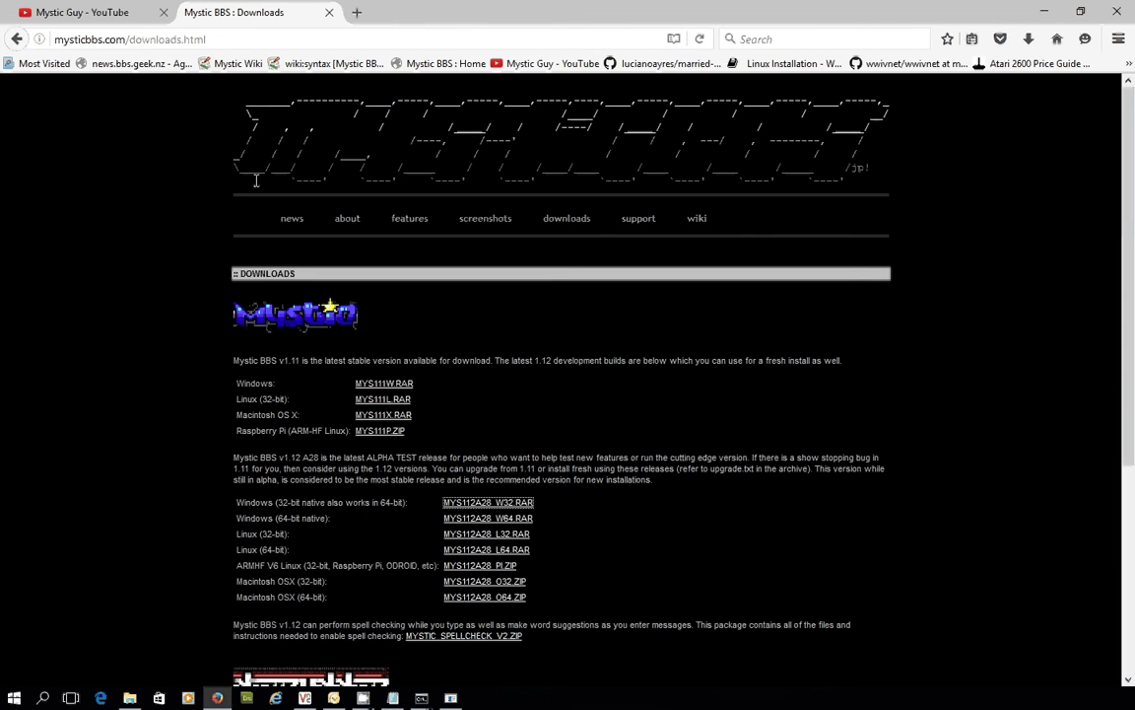
Step: Open the Mystic BBS wiki and browse the Menu Commands reference tables down to MS, MV, MW
left_click(694, 223)
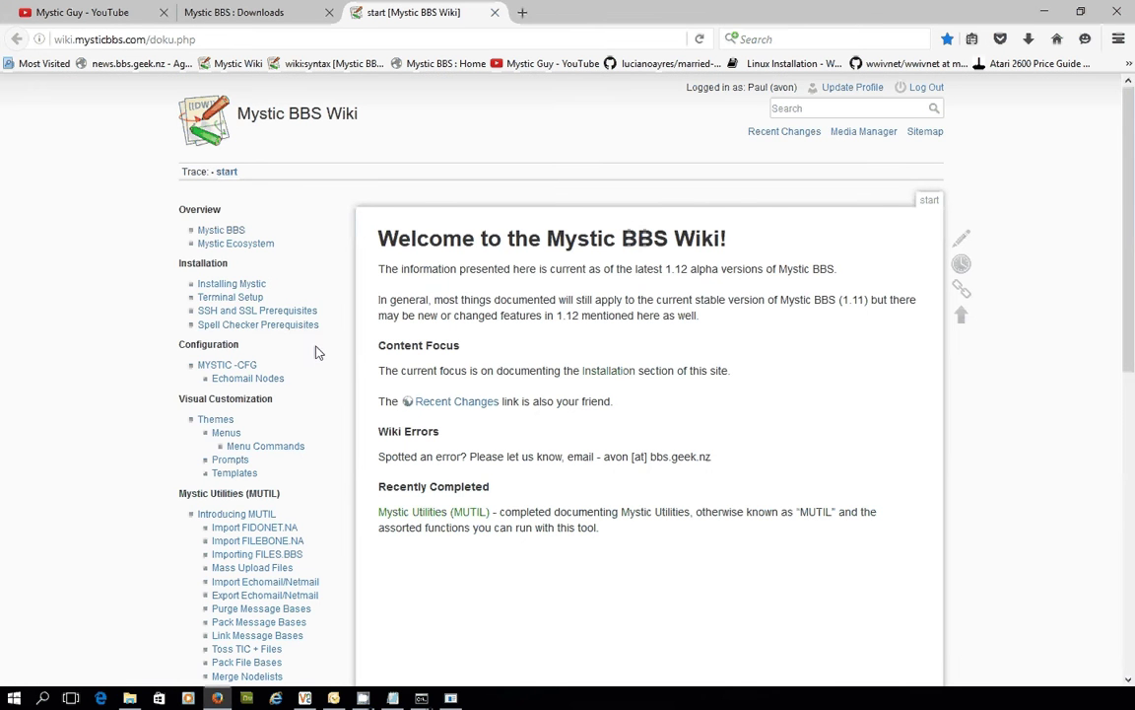
scroll(315, 352, "down", 2)
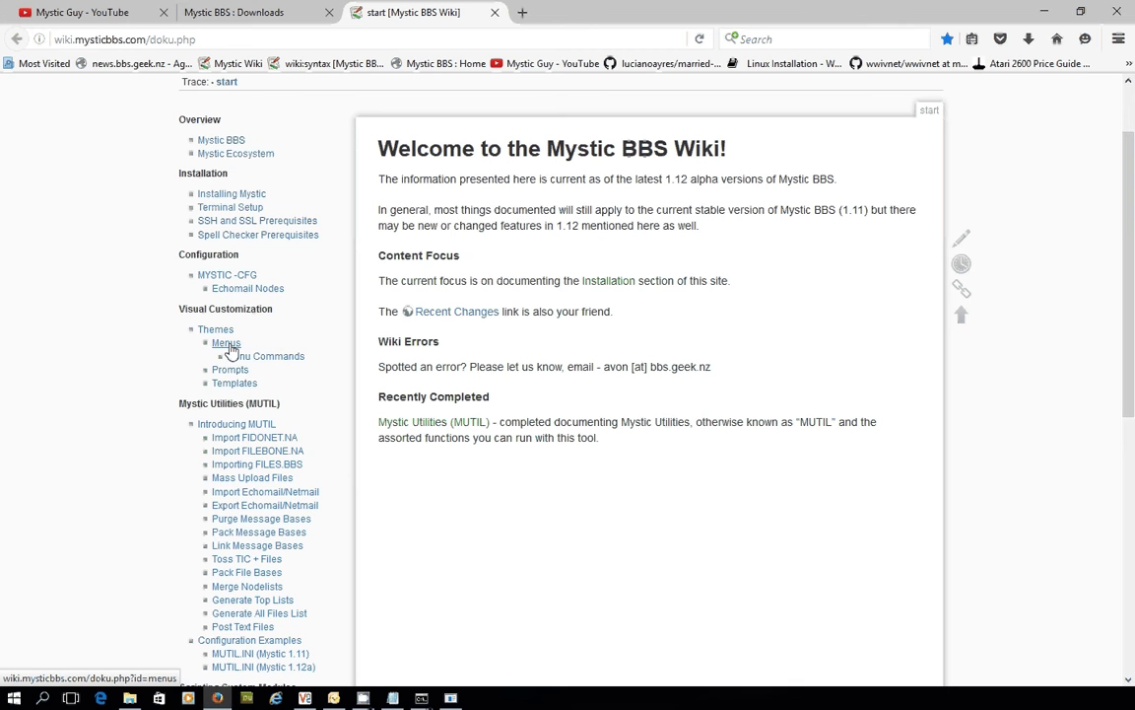
left_click(257, 359)
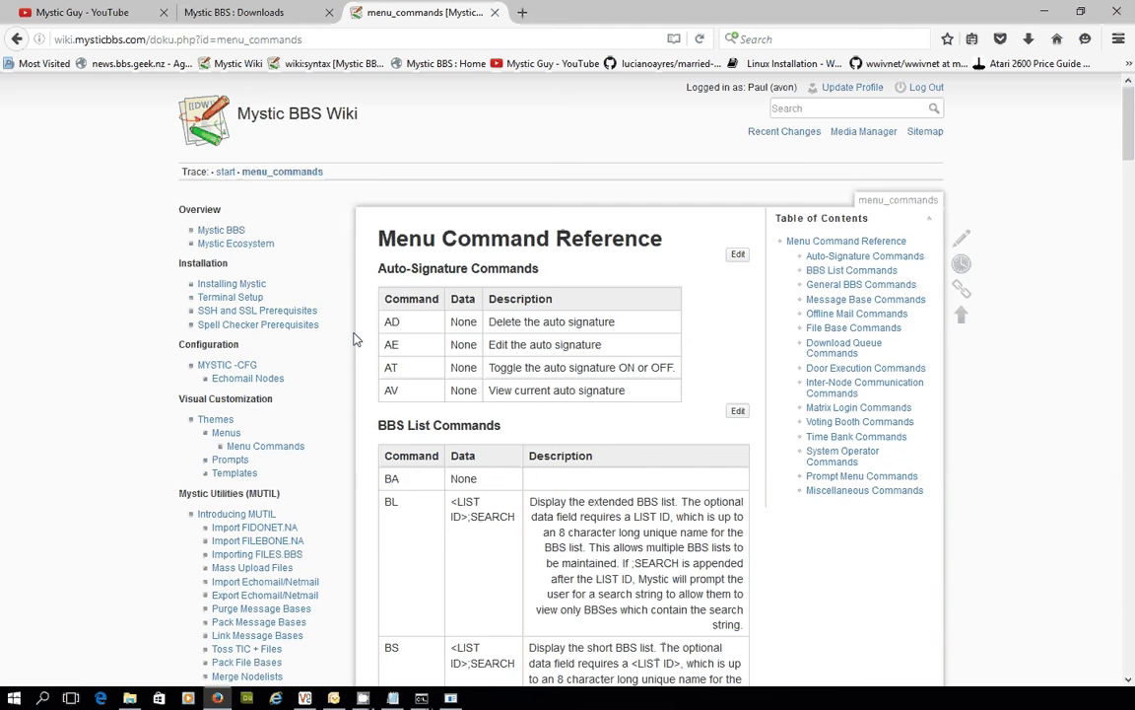
scroll(355, 339, "down", 6)
scroll(356, 339, "down", 9)
scroll(356, 339, "down", 10)
scroll(356, 339, "down", 20)
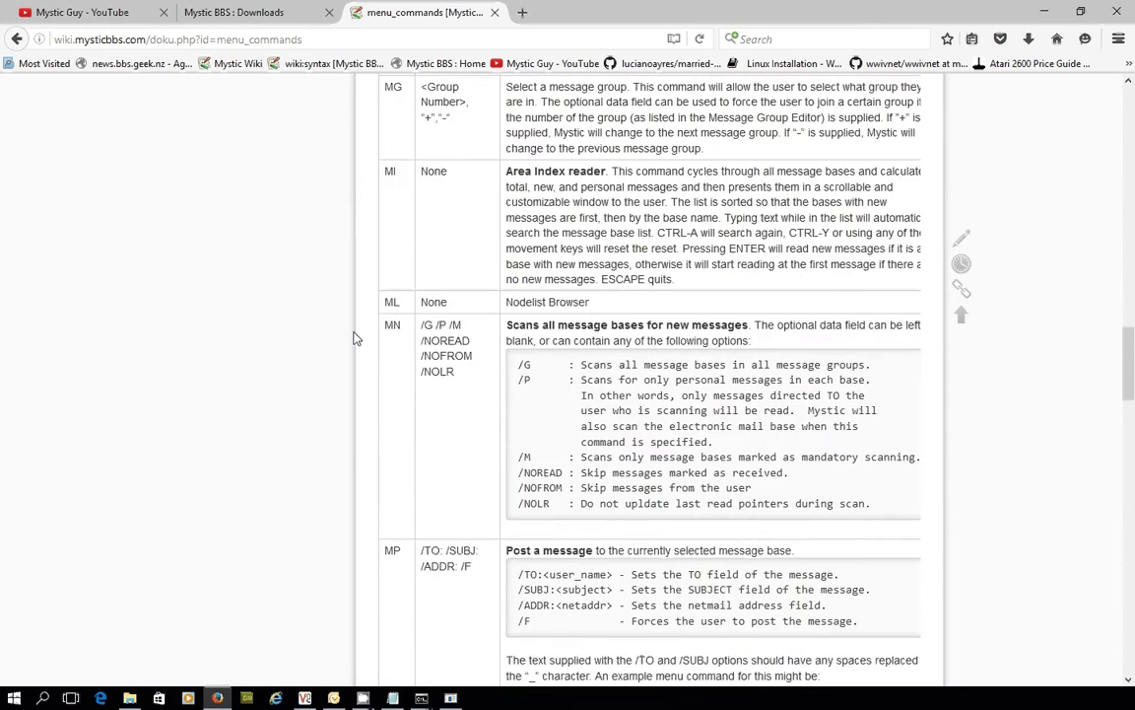
scroll(356, 339, "down", 18)
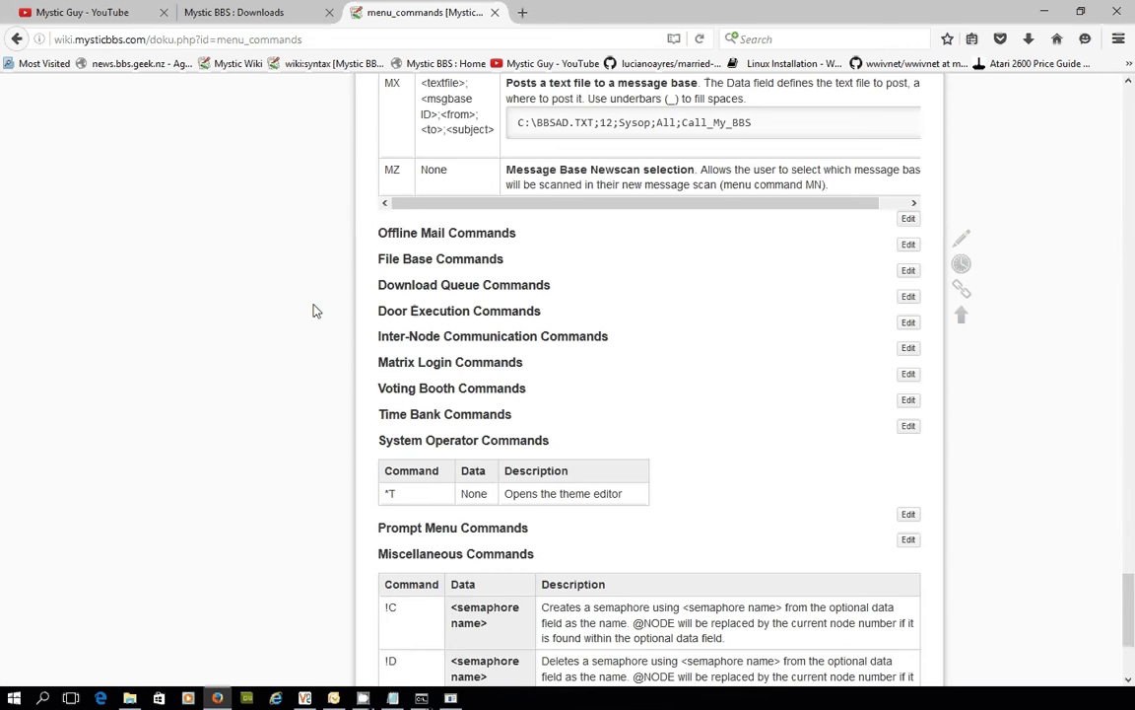
scroll(311, 313, "down", 4)
scroll(308, 316, "up", 20)
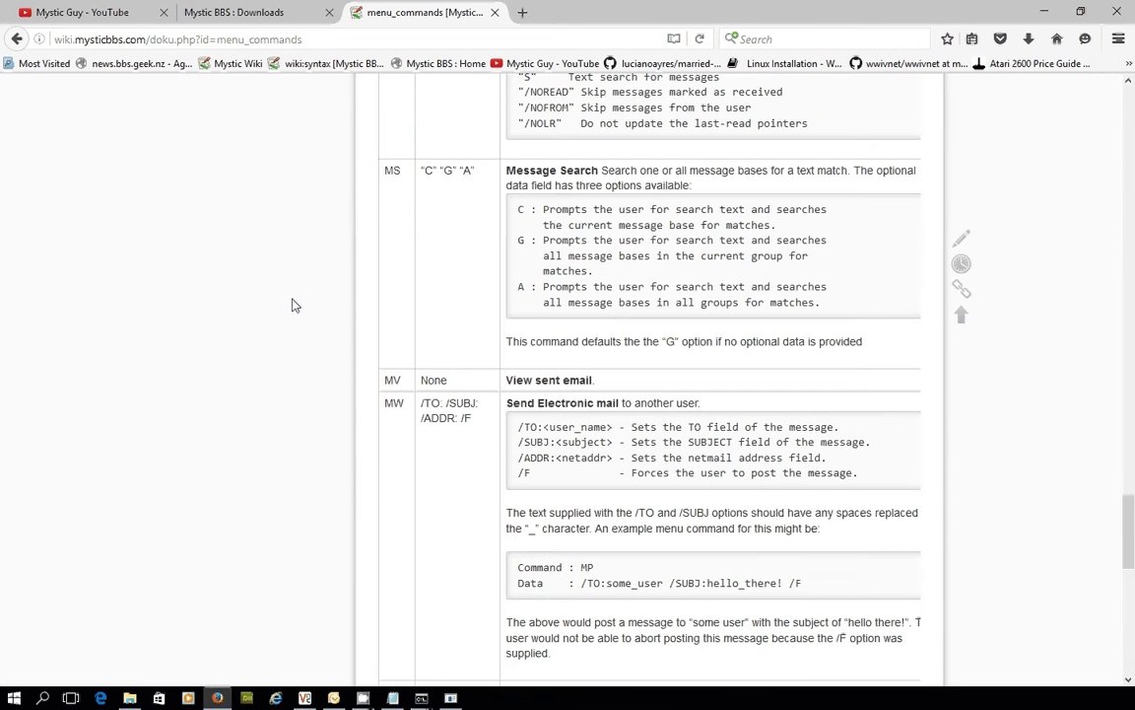
Step: Revisit the 'New menu command FI' line in the changelog, then minimize Notepad and the browser
left_click(392, 698)
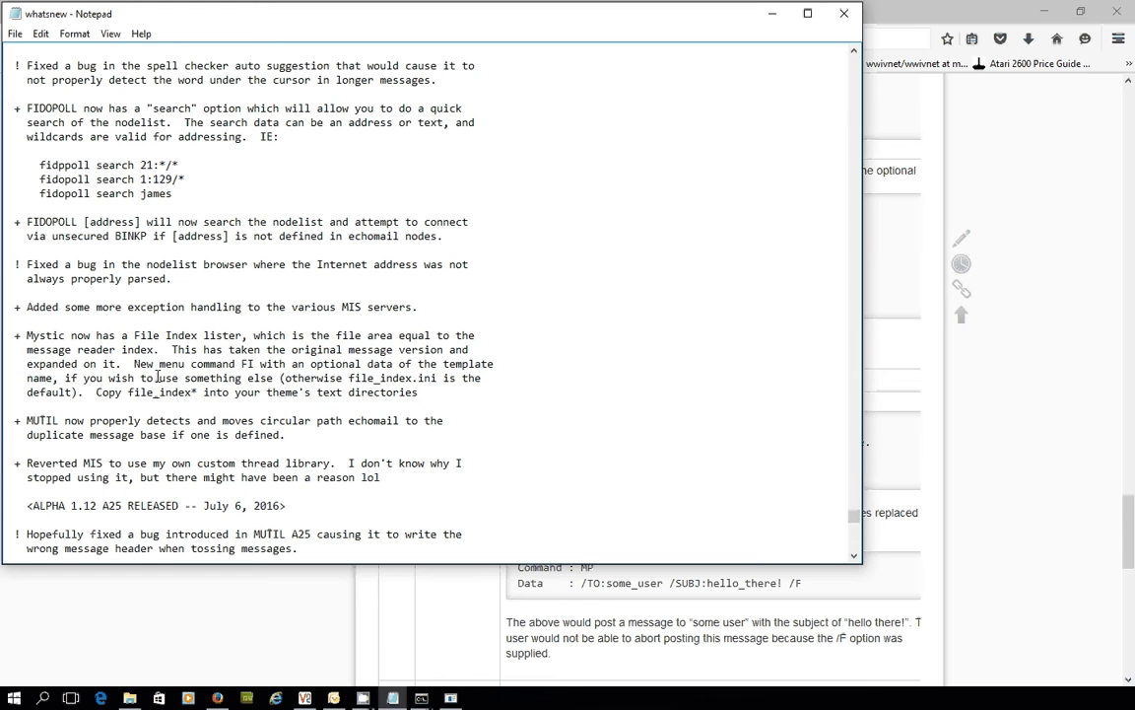
left_click_drag(134, 363, 245, 366)
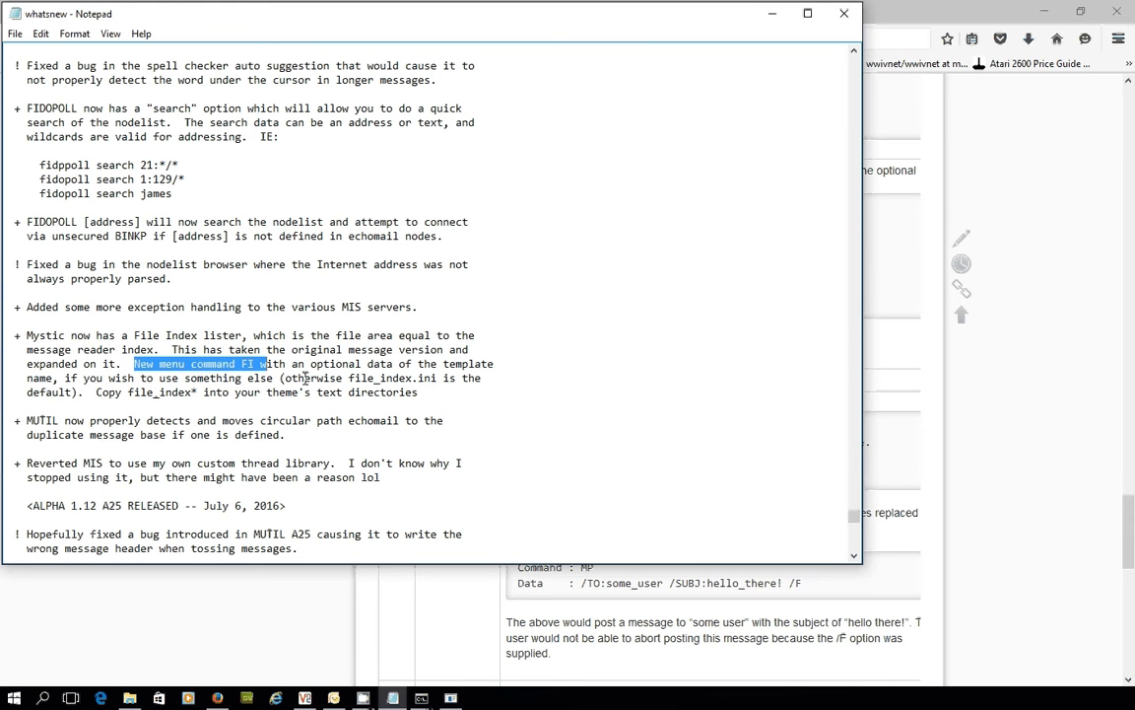
left_click(733, 236)
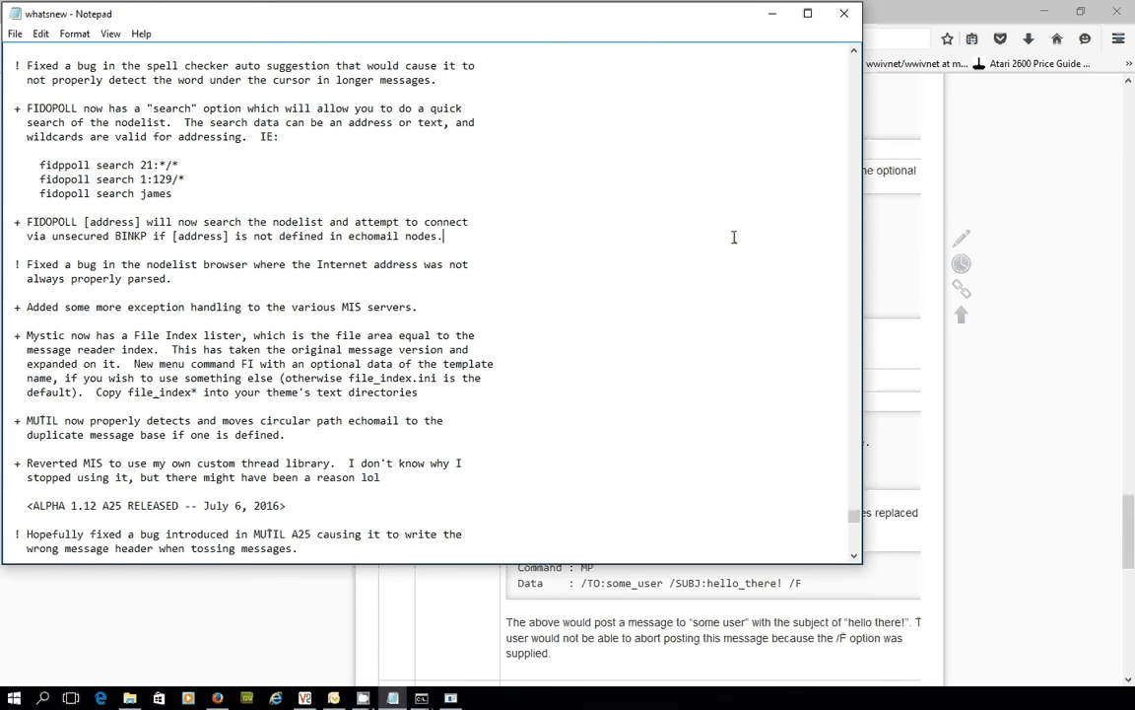
left_click(773, 15)
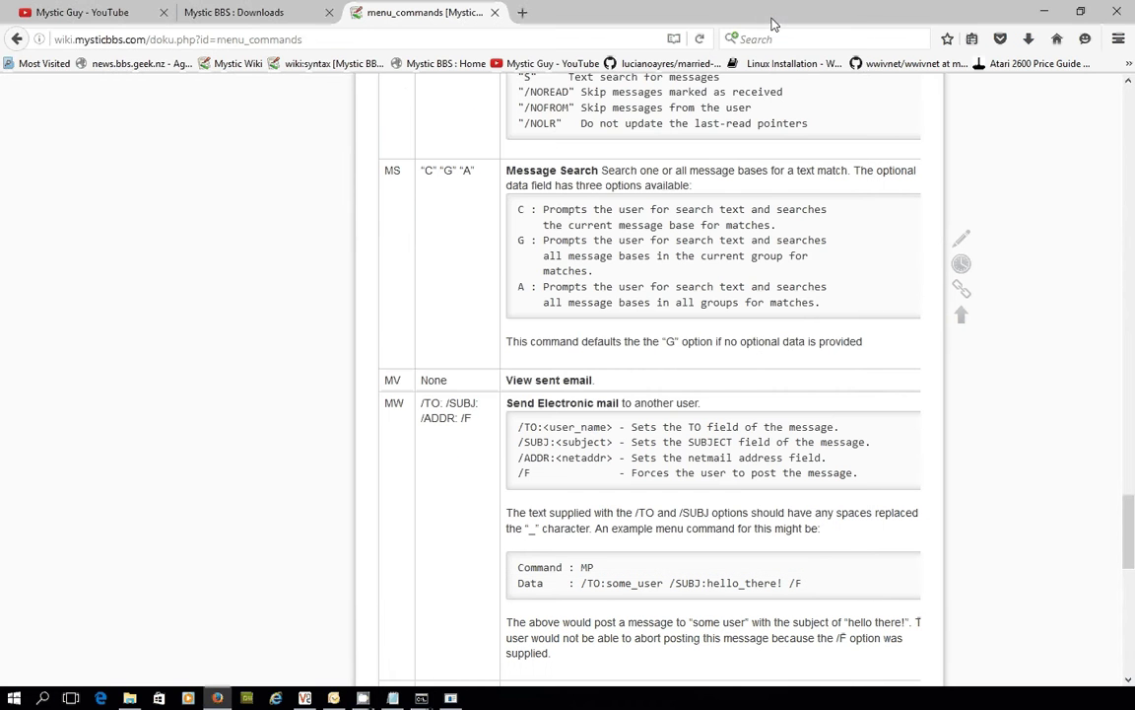
left_click(1046, 14)
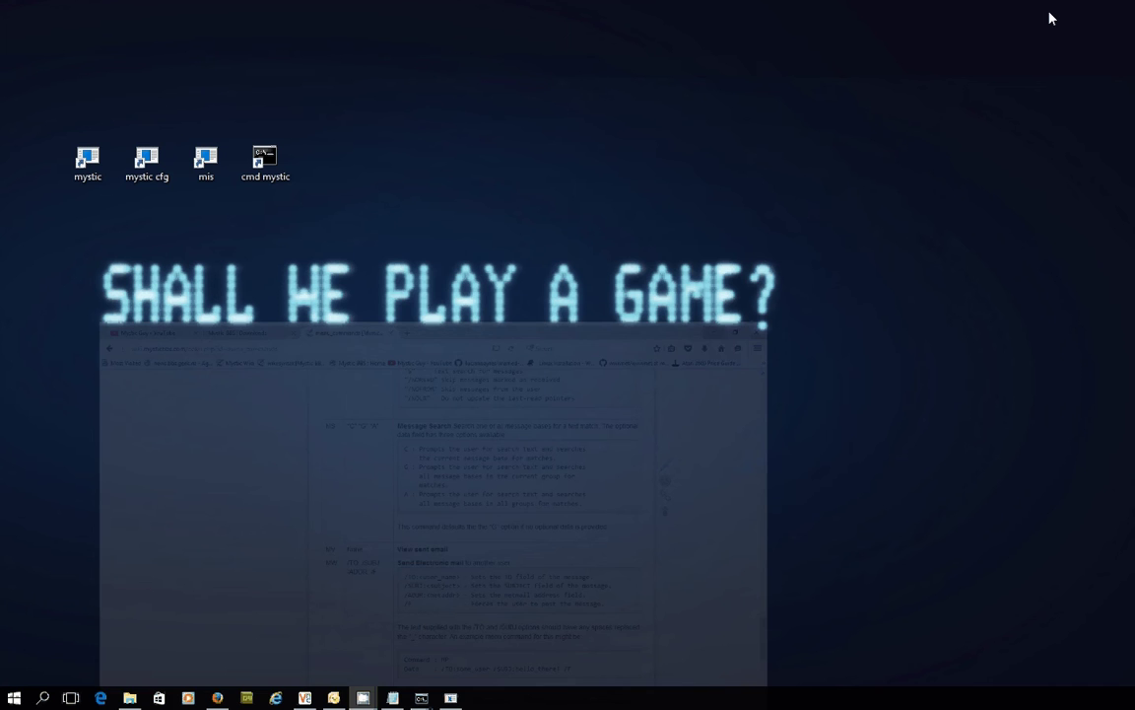
Step: Launch a local Mystic BBS session and enter the sysop's user name
double_click(87, 161)
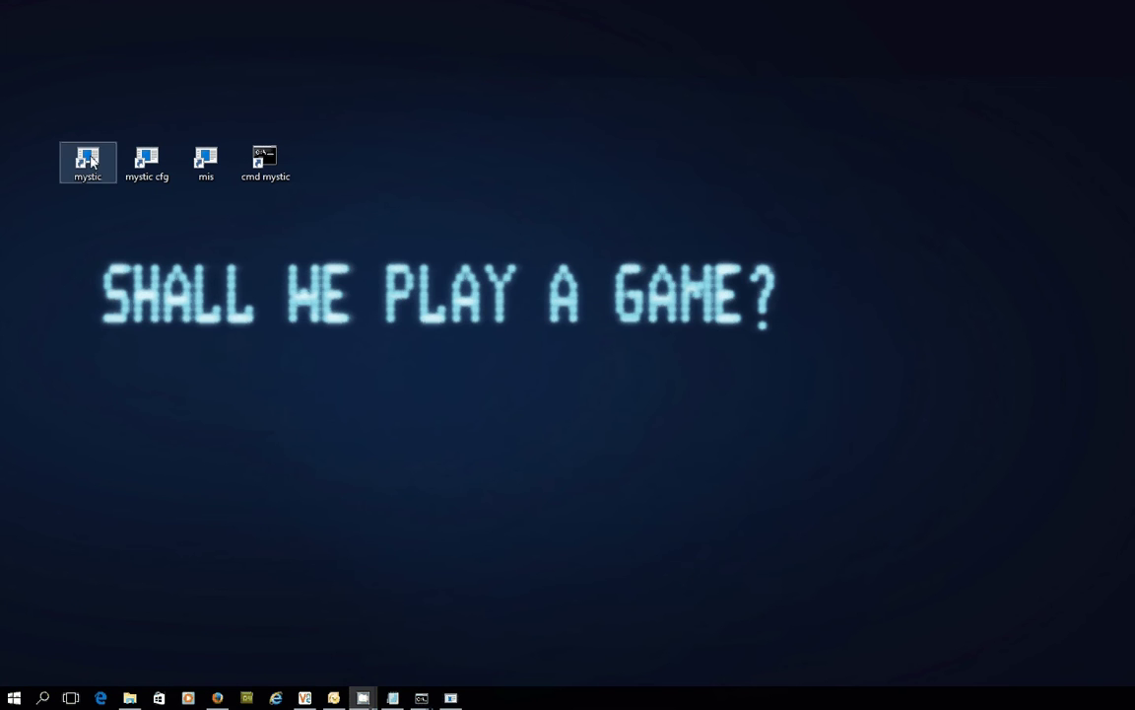
left_click_drag(585, 88, 527, 77)
type("red72")
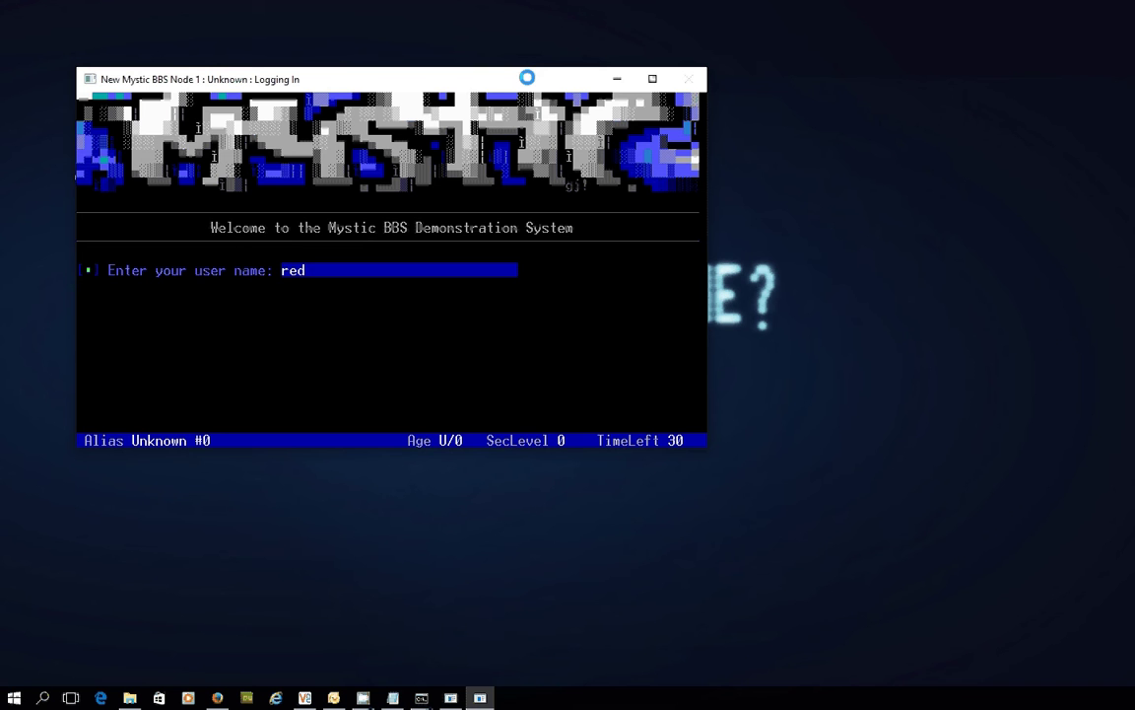
key("Return")
Step: Enter the password, decline invisible login, and open the Files menu on FSX: Infopack
type("****")
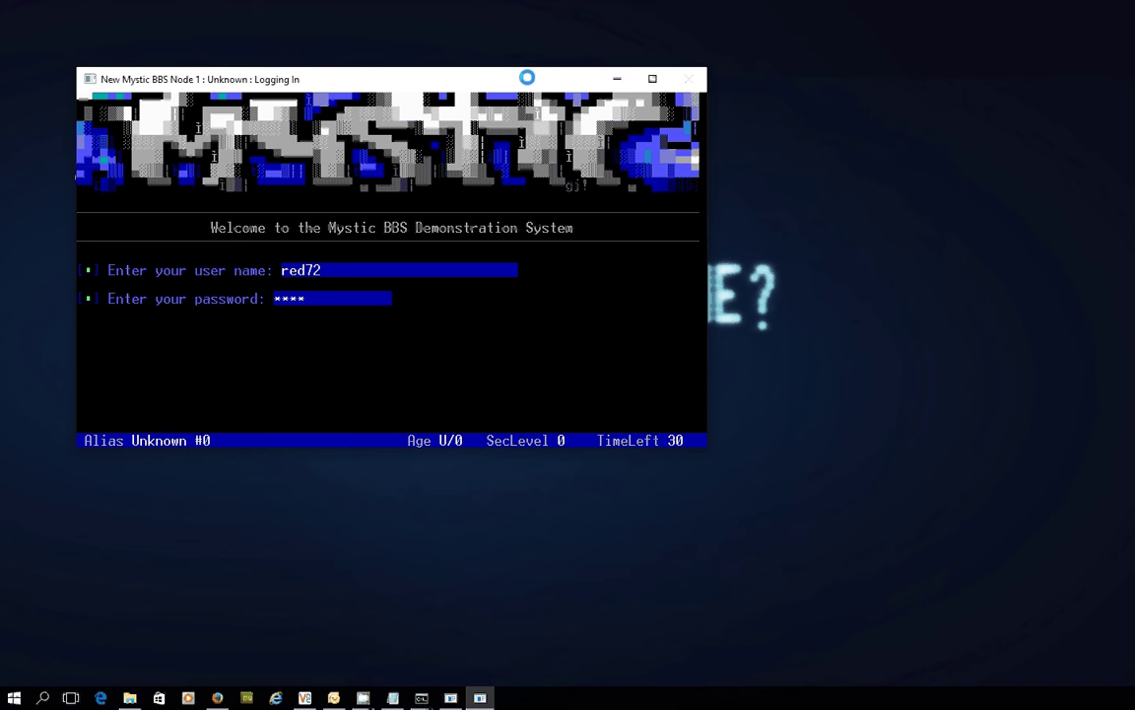
key("Return")
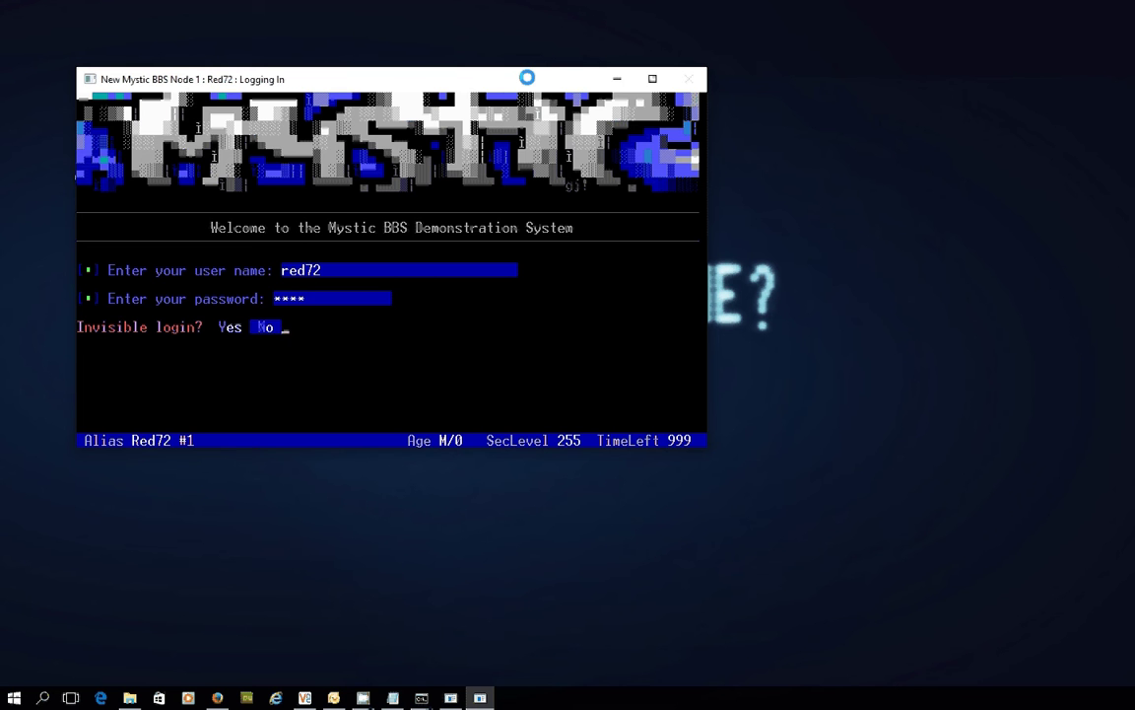
key("Return")
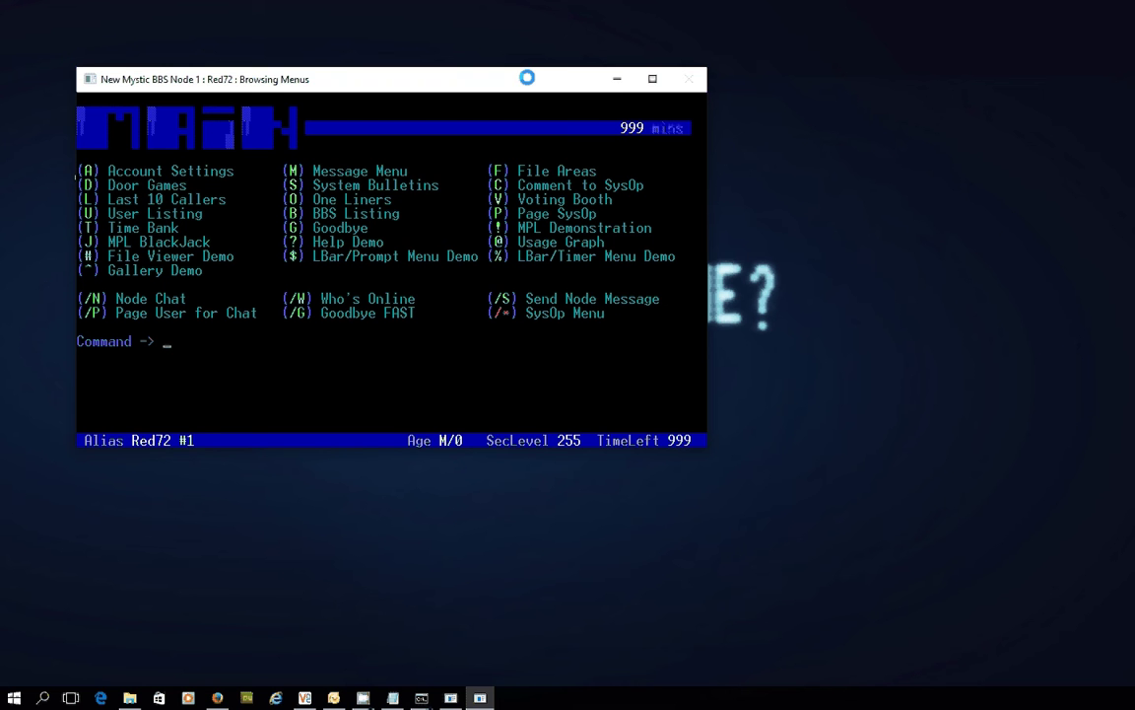
key("f")
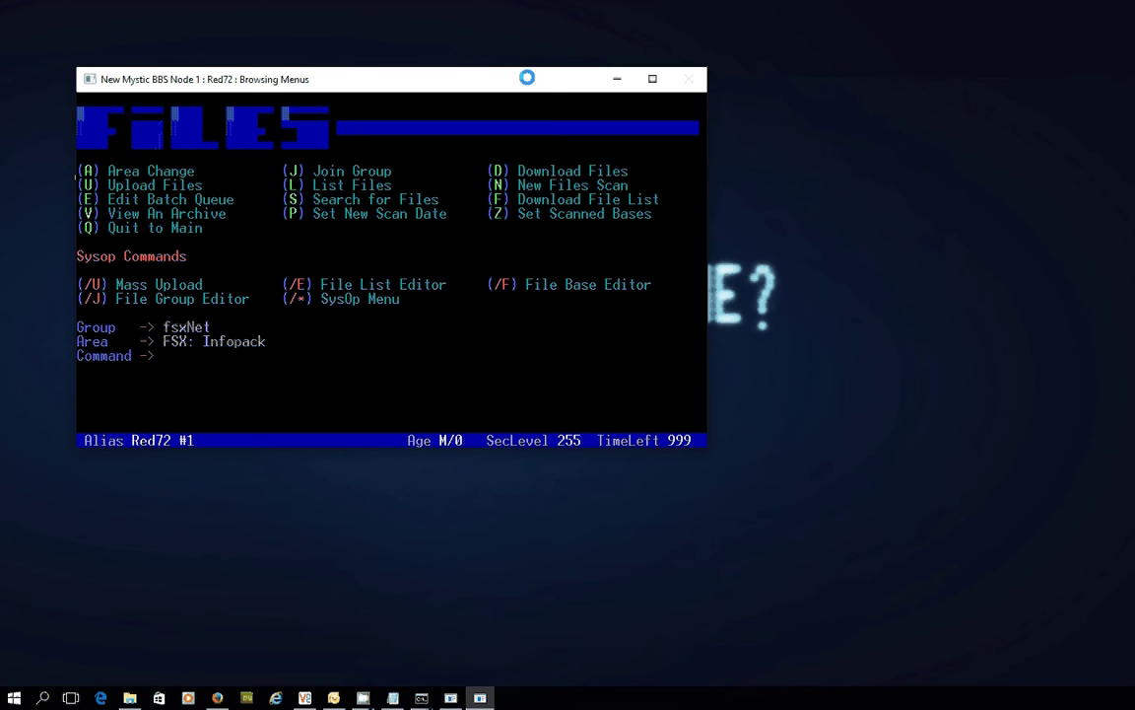